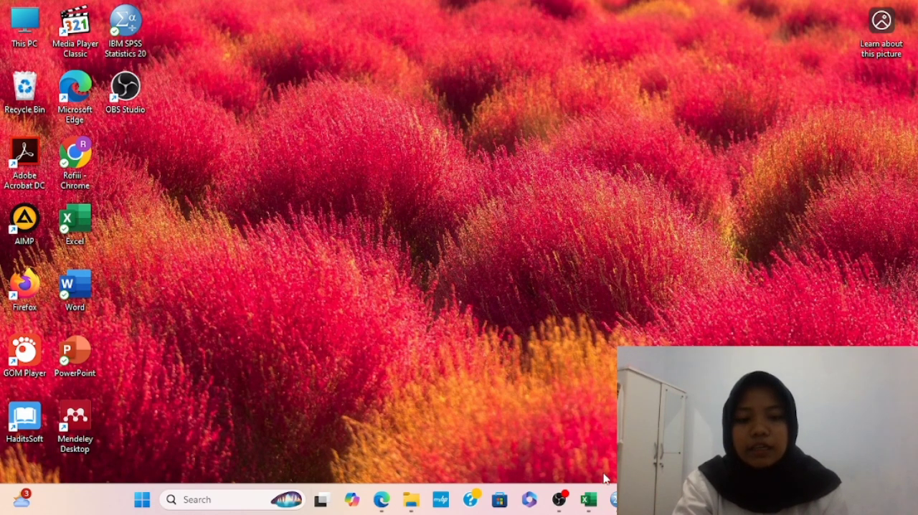
Switch to the Excel workbook 1. TABULASI PRAKTEK and copy all data rows below the header in columns A to Q
mouse_move(588, 499)
left_click(590, 439)
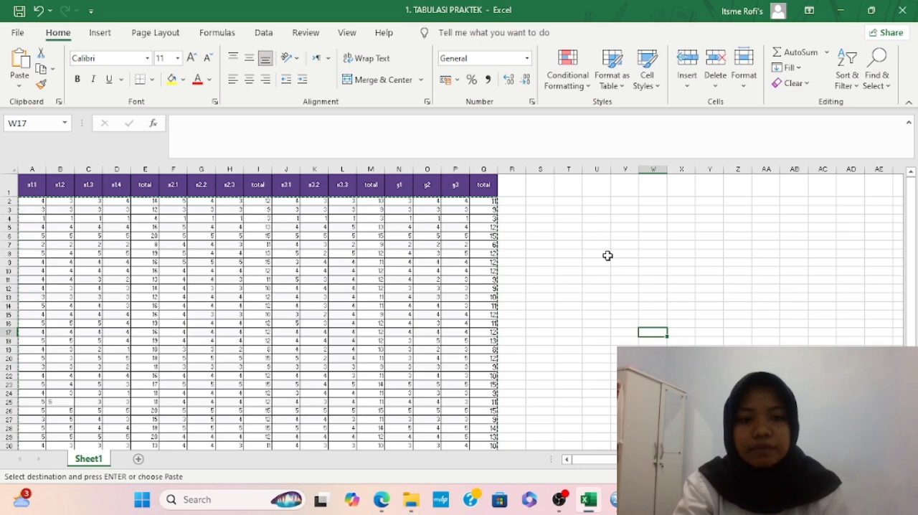
scroll(607, 256, "down", 2, "ctrl")
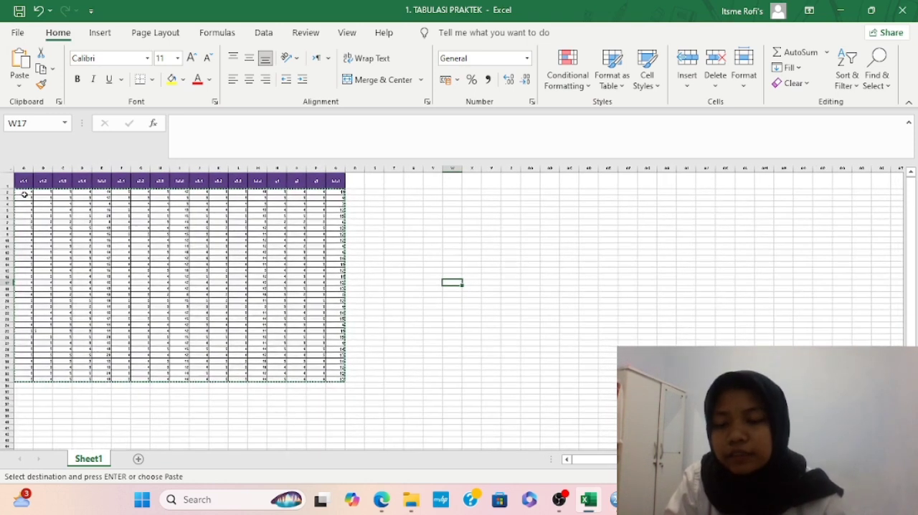
left_click(23, 193)
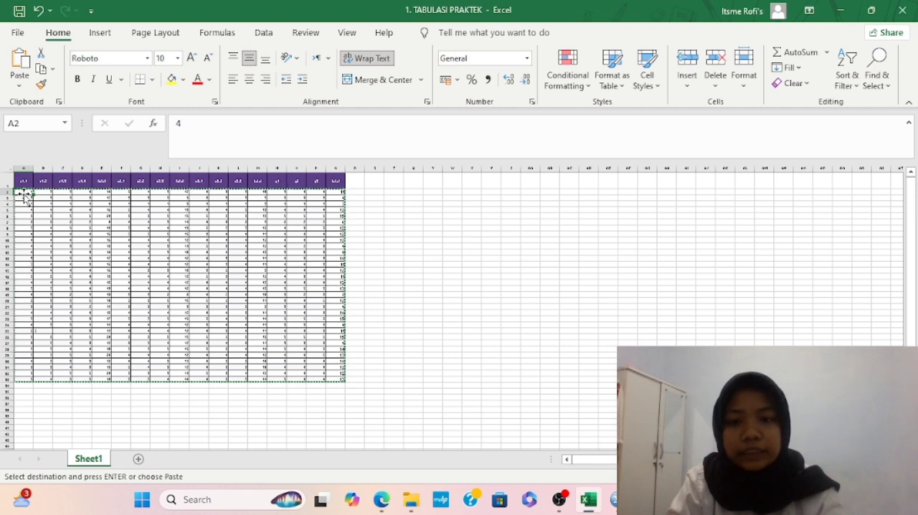
key("ctrl+v")
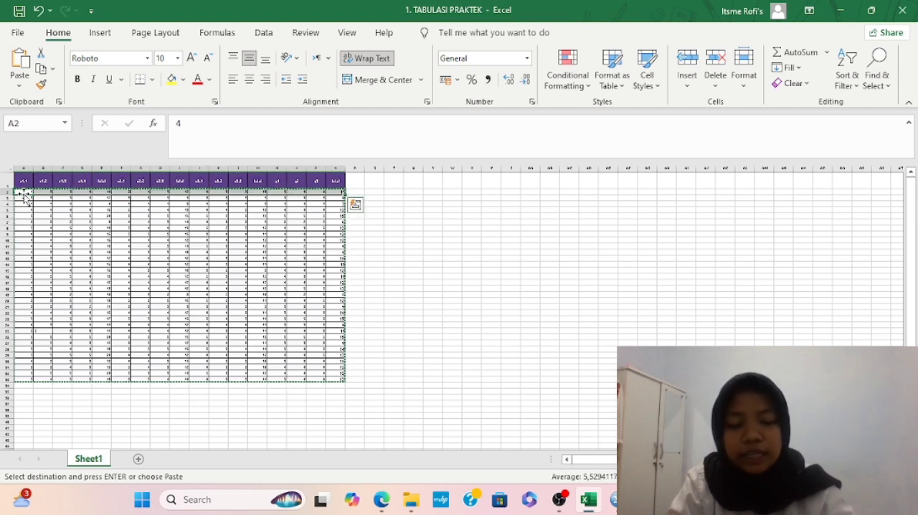
key("shift+Down")
key("shift+Down")
key("shift+Down")
key("shift+Down")
key("shift+Down")
key("shift+Down")
key("shift+Down")
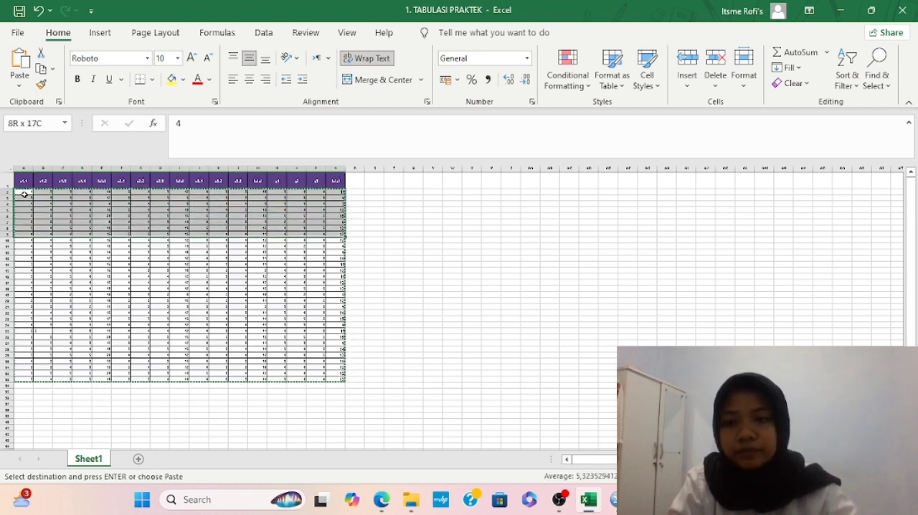
key("shift+Down")
key("shift+Down")
key("shift+Down")
key("shift+Down")
key("shift+Down")
key("shift+Down")
key("shift+Down")
key("shift+Down")
key("shift+Down")
key("shift+Down")
key("shift+Down")
key("shift+Down")
key("shift+Down")
key("shift+Down")
key("shift+Down")
key("shift+Down")
key("shift+Down")
key("shift+Down")
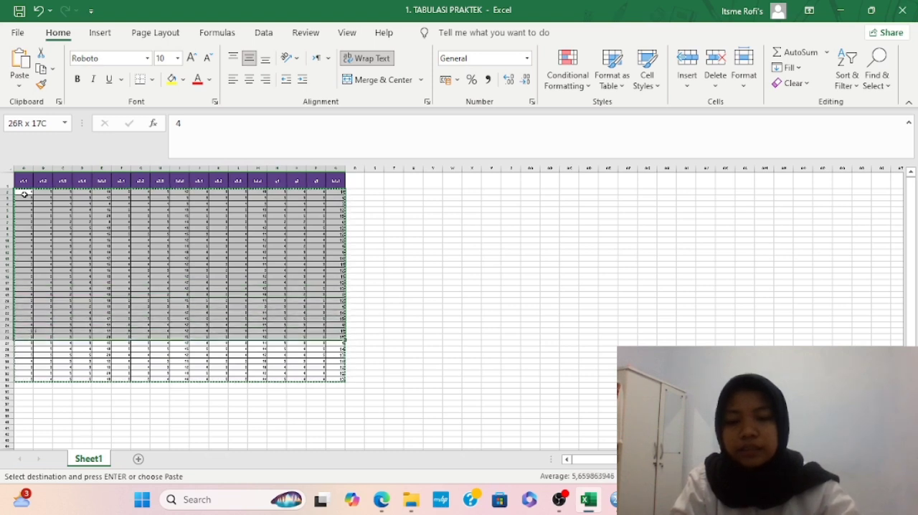
key("shift+Down")
key("shift+Down")
key("shift+Down")
key("shift+Down")
key("shift+Down")
key("shift+Down")
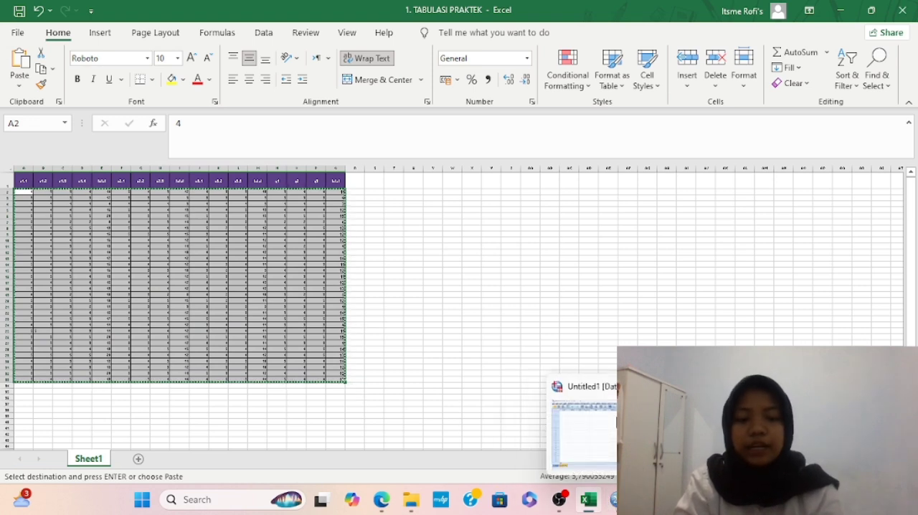
Switch to SPSS Statistics and paste the copied data into Data View, starting at the first cell
left_click(615, 499)
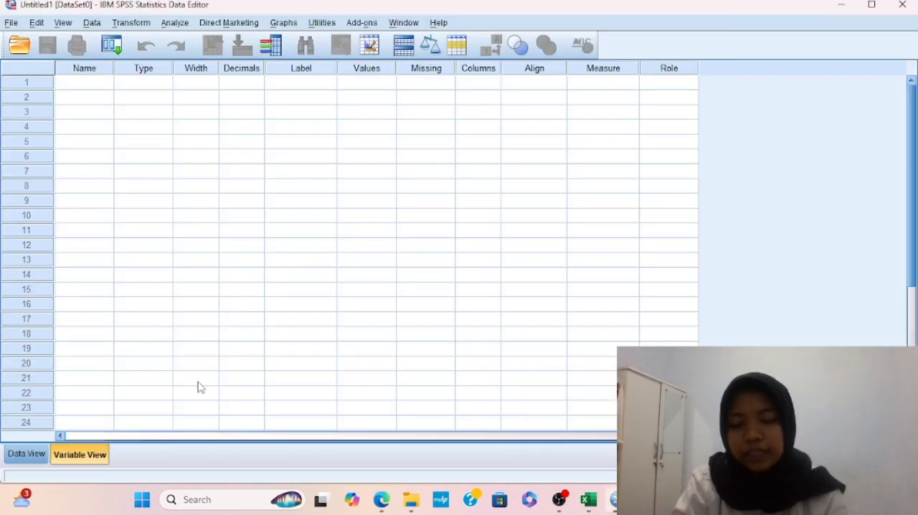
left_click(27, 453)
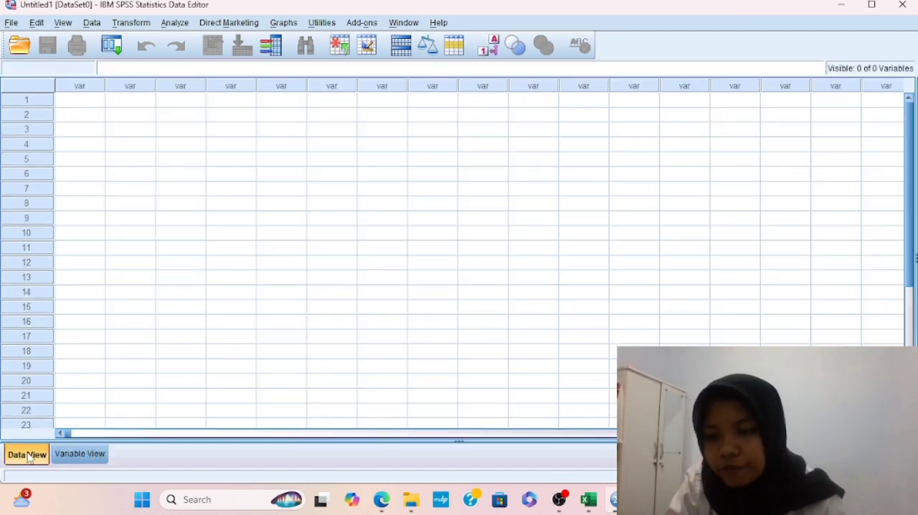
left_click(97, 104)
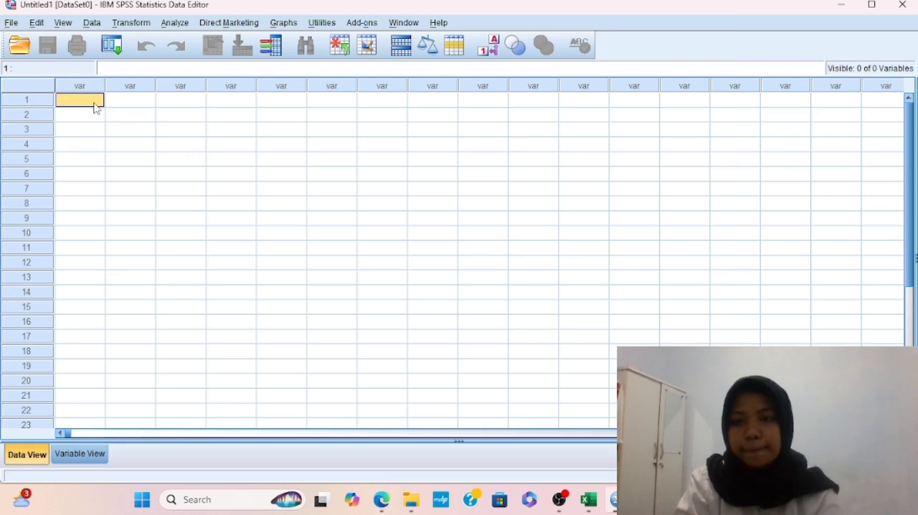
key("ctrl+v")
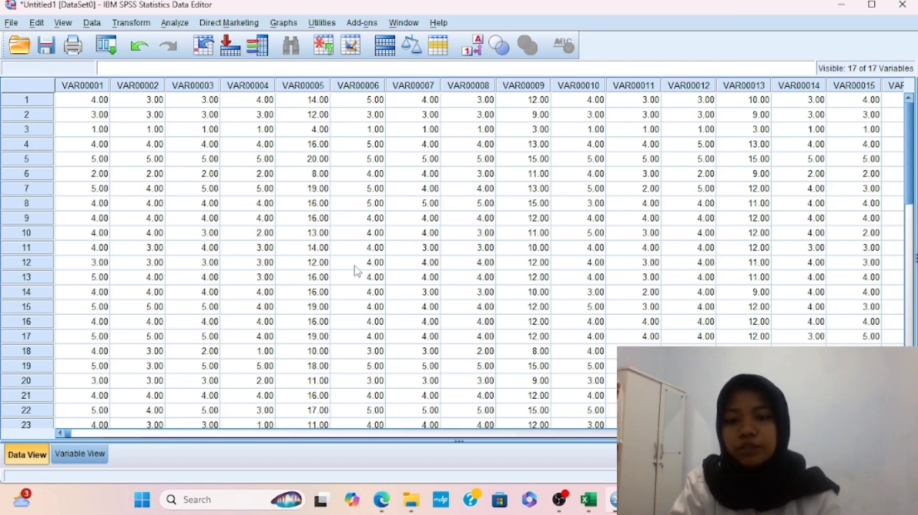
Label variables VAR00001 to VAR00005 in Variable View as x1.1, x1.2, x1.3, x1.4 and total
left_click(86, 456)
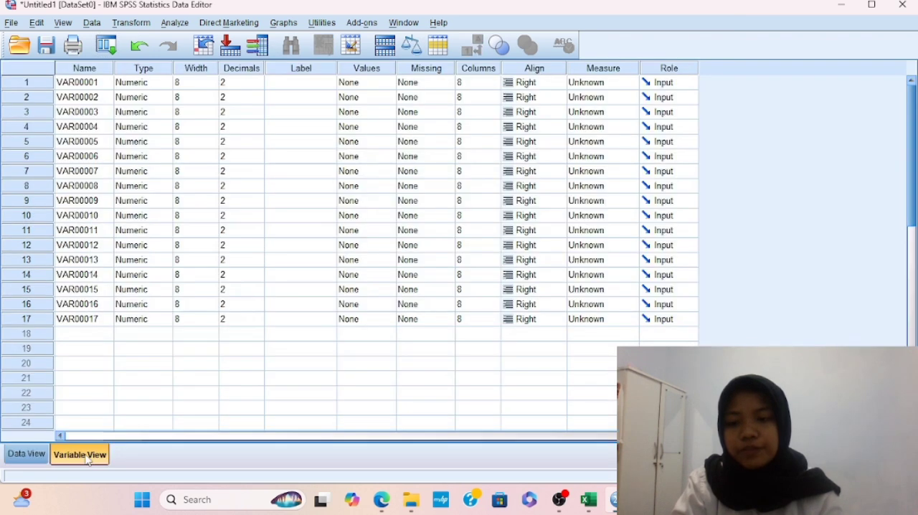
left_click(300, 83)
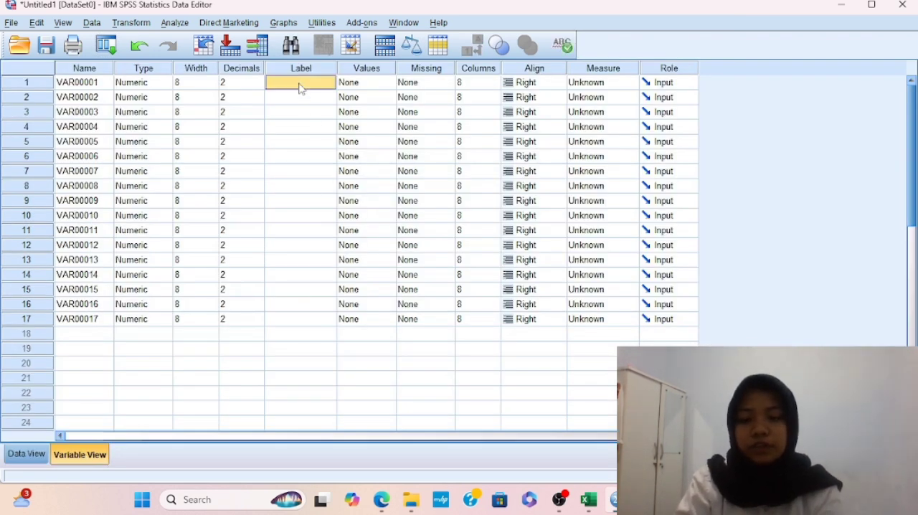
type("x")
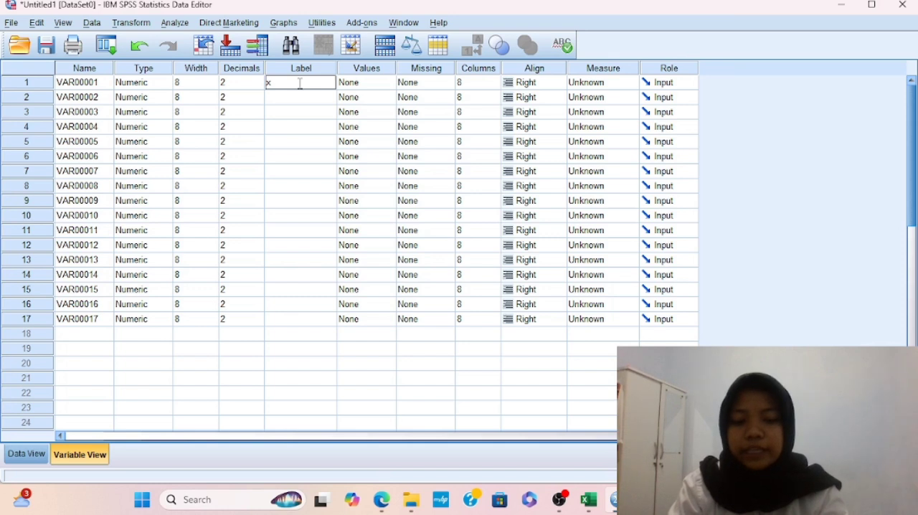
type("1.1")
key("Return")
type("x1.2")
key("Return")
type("x1.3")
key("Return")
type("x1.4 total")
Label variables VAR00006 to VAR00010 as x2.1, x2.2, x2.3, total and x3.1
key("Return")
type("x2.1")
key("Return")
type("x2.2")
key("Return")
type("x2.3 total x3.1")
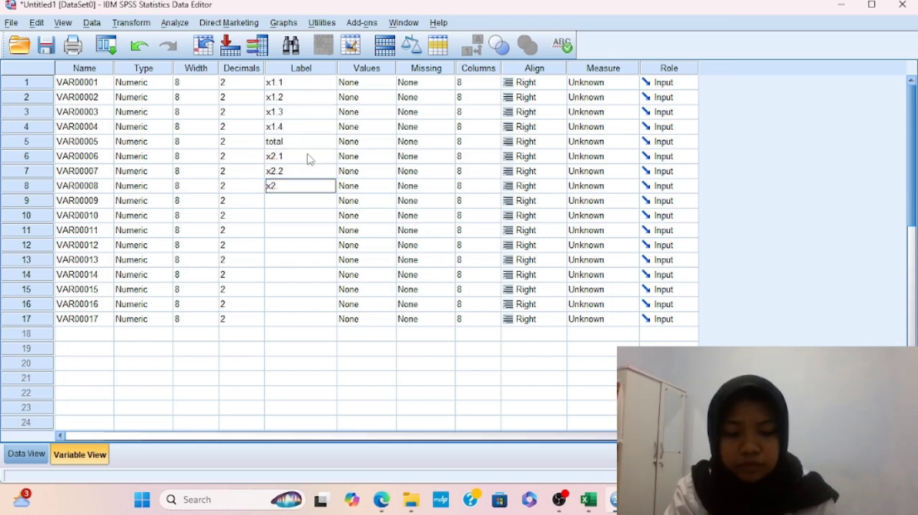
Label variables VAR00011 to VAR00017 as x3.2, x3.3, total, y1, y2, y3 and total
key("Return")
type("x3.2")
key("Return")
type("x3.3")
key("Return")
type("total")
key("Return")
type("y1 y2 y3 total")
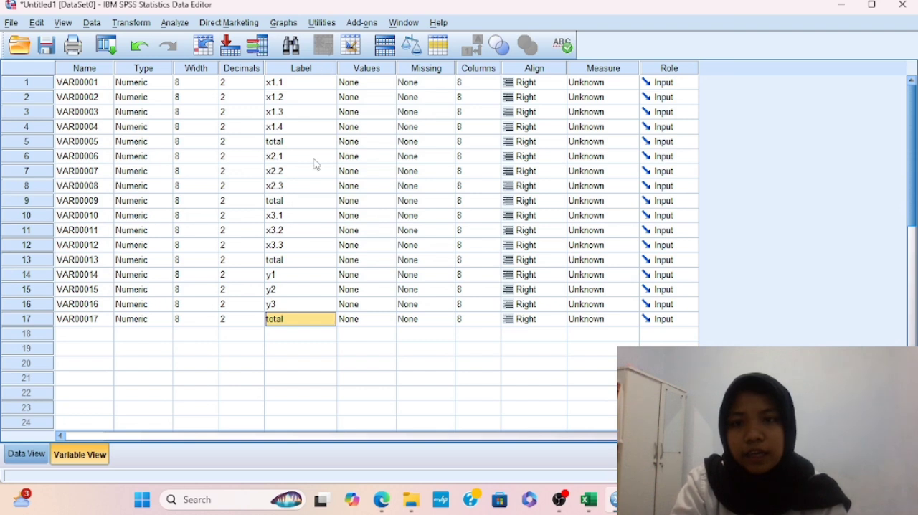
Run a two-tailed Pearson bivariate correlation on all 17 variables, flagging significant correlations, and review the Correlations table
left_click(177, 25)
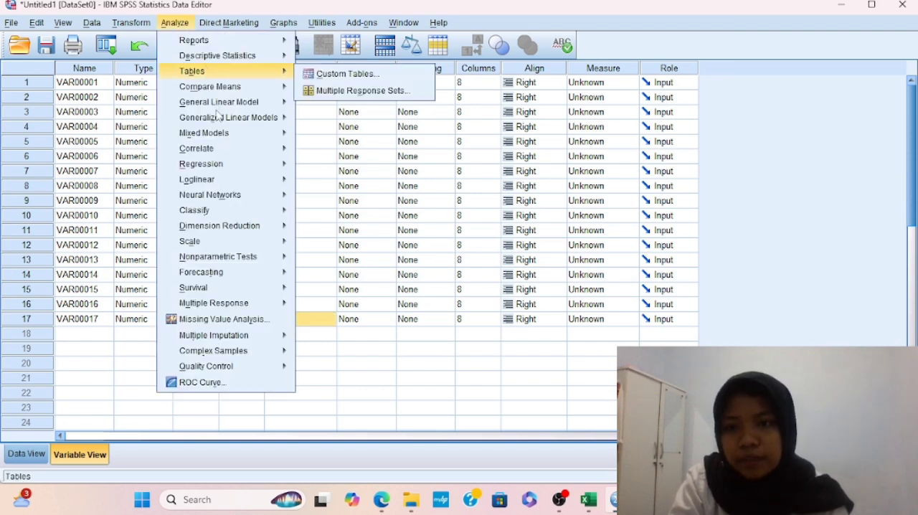
mouse_move(231, 152)
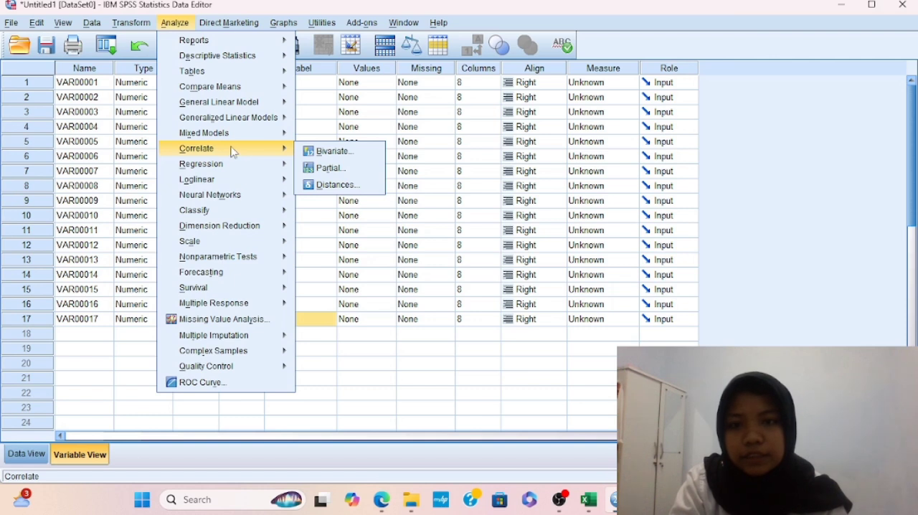
left_click(327, 152)
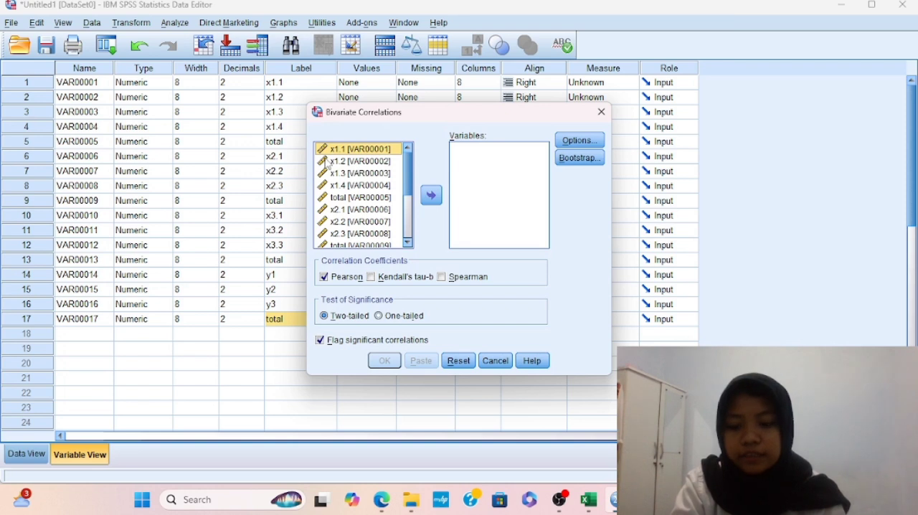
key("ctrl+a")
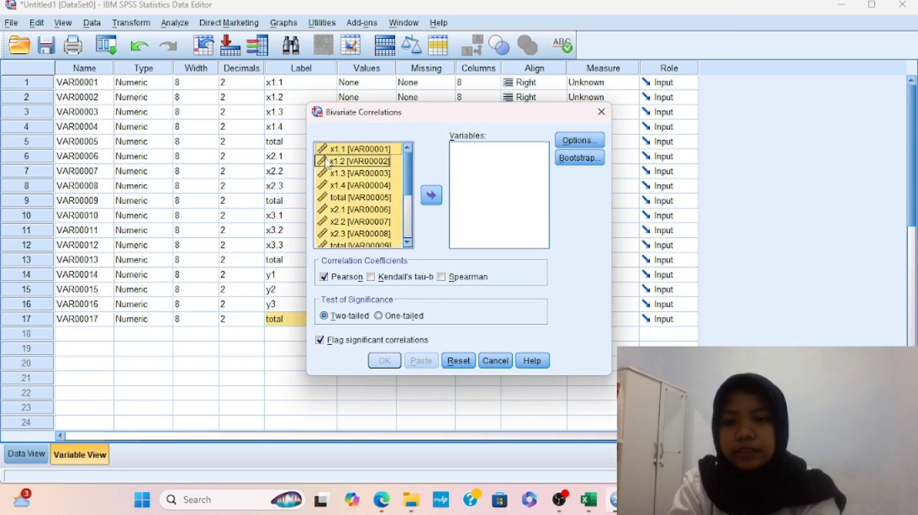
left_click(433, 195)
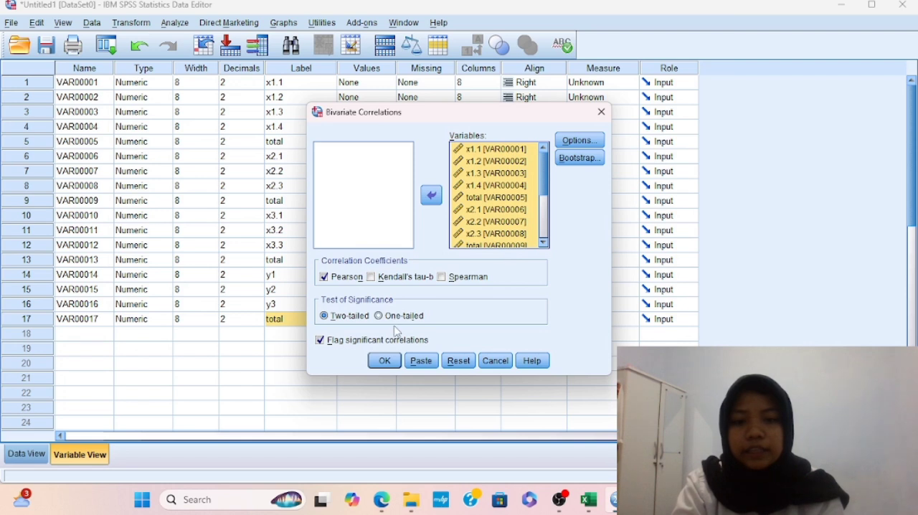
left_click(385, 362)
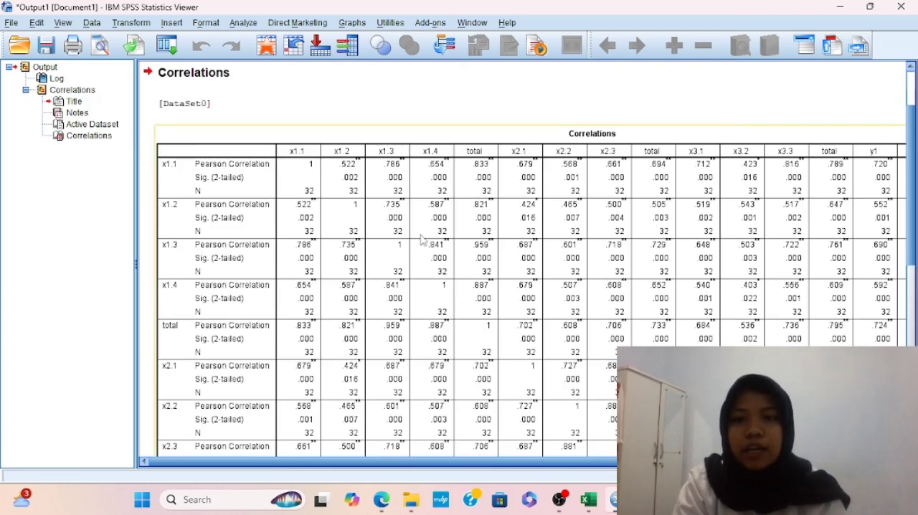
scroll(513, 262, "down", 10)
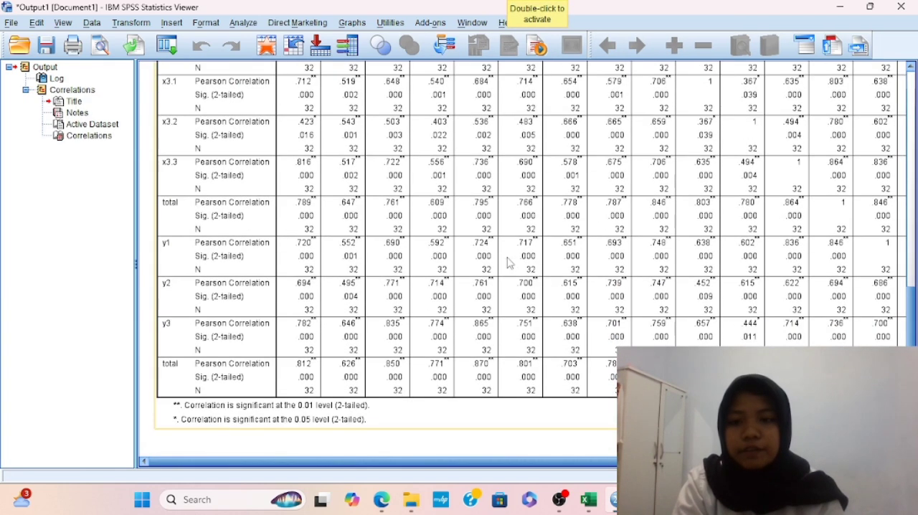
scroll(508, 262, "up", 10)
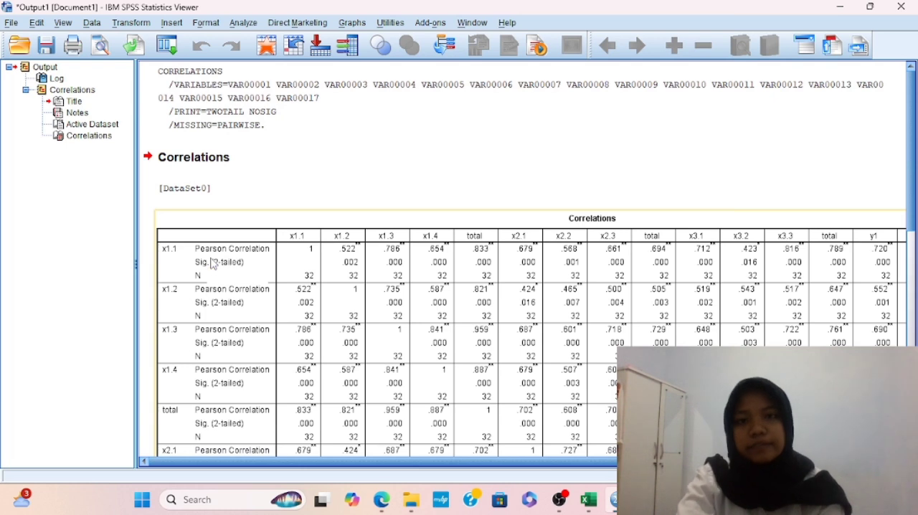
Switch to tabel_r.pdf in Edge and look up the critical r value for df = N-2 by two-tailed significance level
key("alt+Tab")
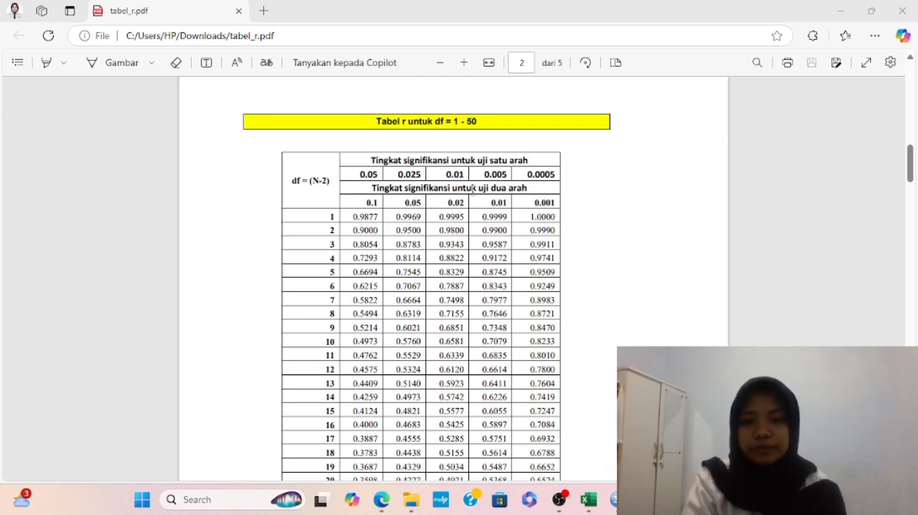
scroll(486, 294, "down", 1)
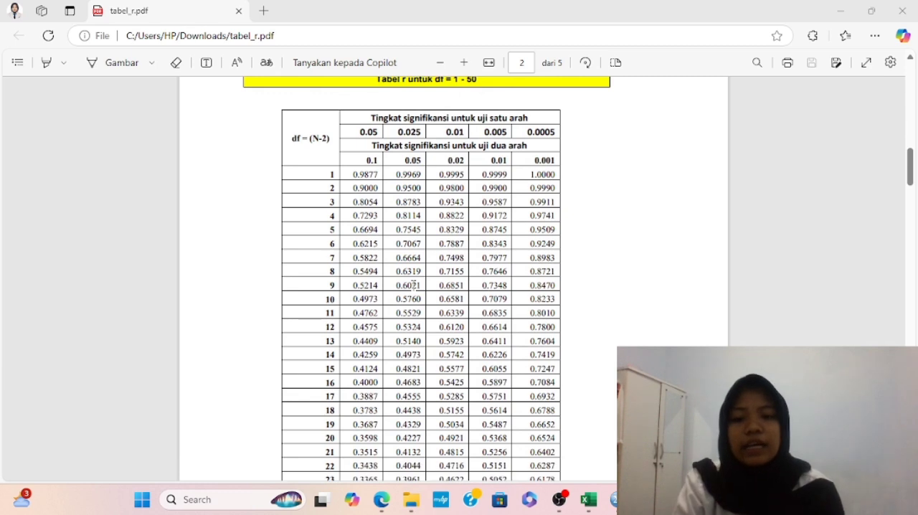
scroll(413, 285, "down", 2)
scroll(414, 285, "down", 3)
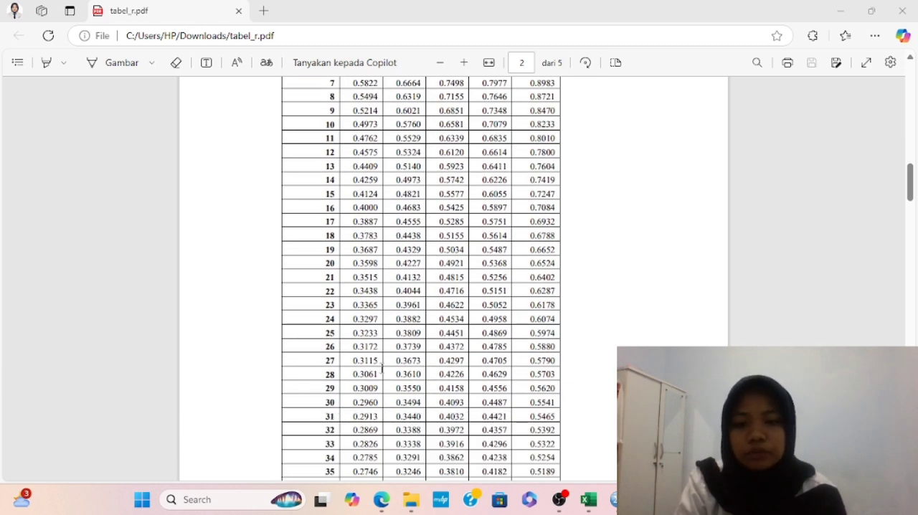
scroll(382, 368, "up", 5)
scroll(473, 203, "up", 1)
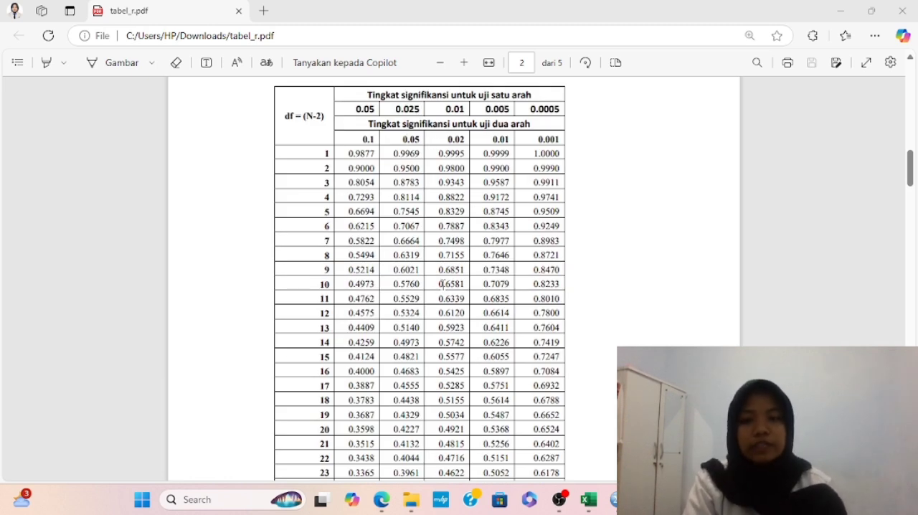
scroll(443, 285, "down", 3)
scroll(442, 284, "down", 2)
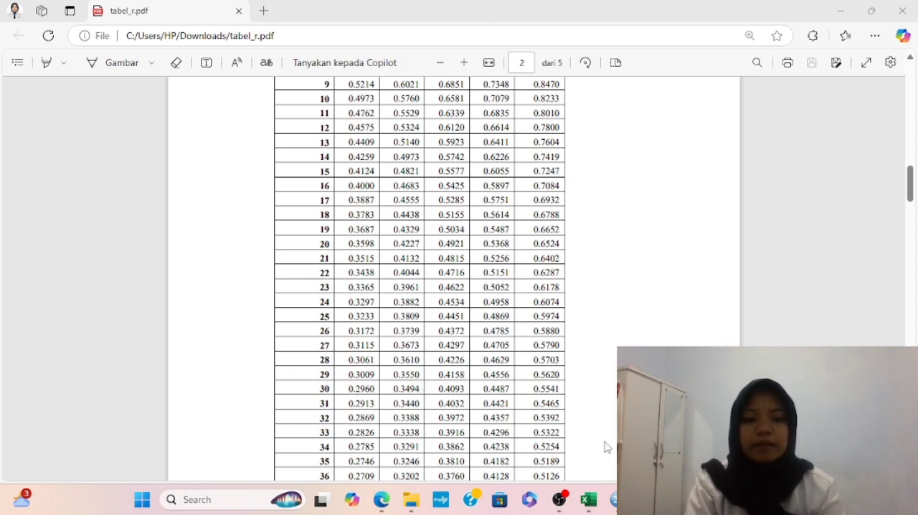
Return to the SPSS output and examine each item's Pearson correlation and significance against its total score
mouse_move(591, 510)
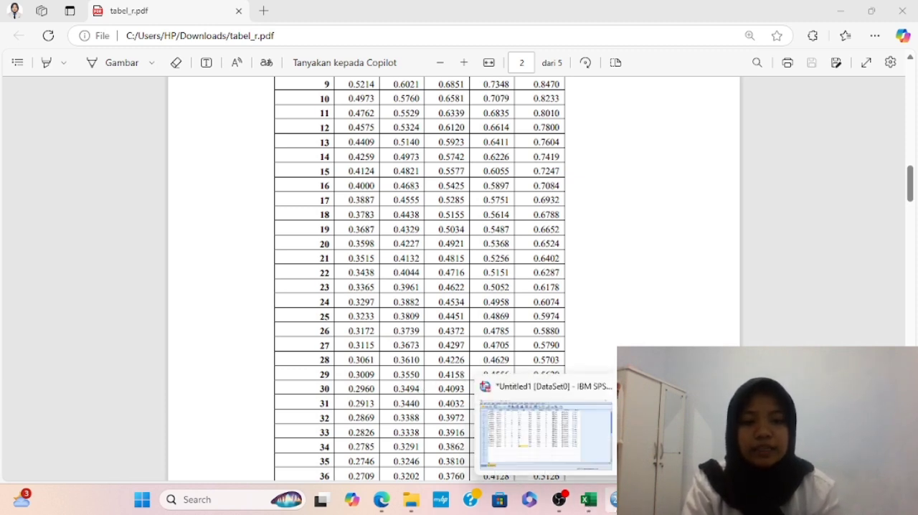
left_click(613, 500)
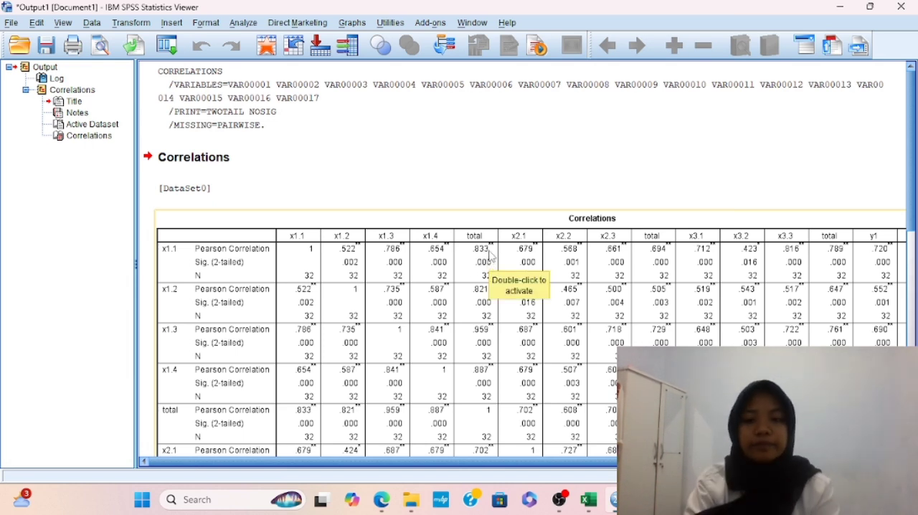
scroll(491, 256, "down", 3)
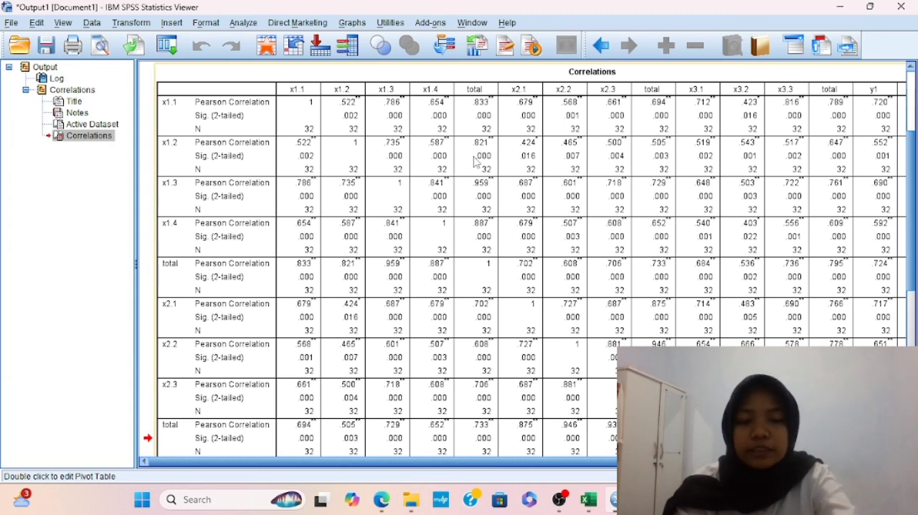
scroll(474, 162, "up", 4)
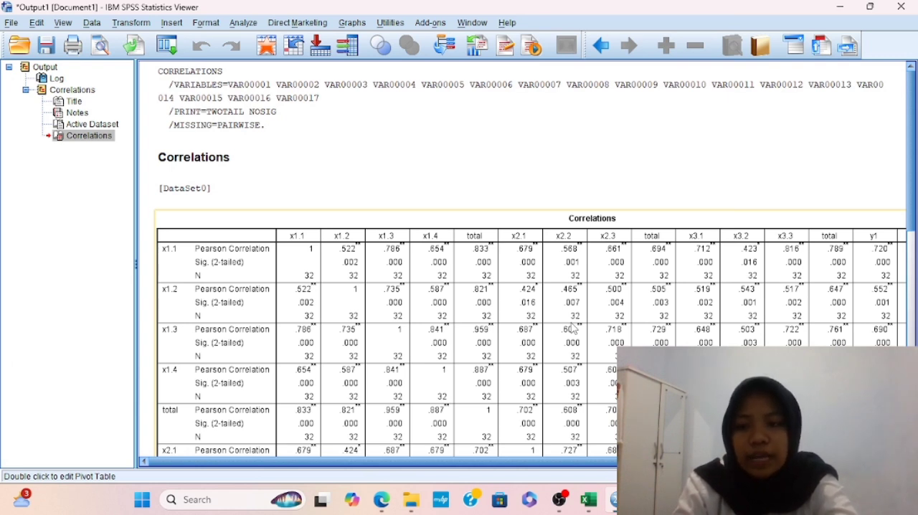
scroll(574, 329, "down", 5)
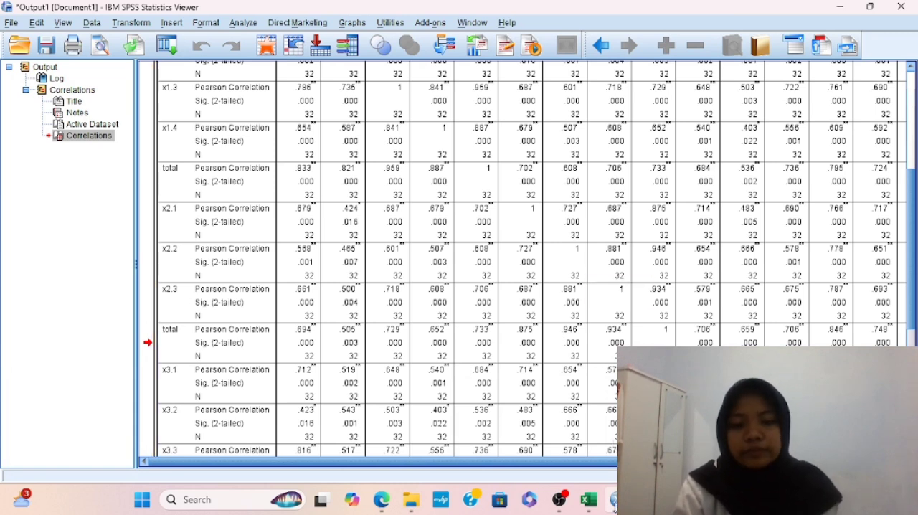
From the Untitled1 data set, start a scale Reliability Analysis and add x1.1 to x1.4 as items, leaving out the total
mouse_move(614, 500)
left_click(543, 440)
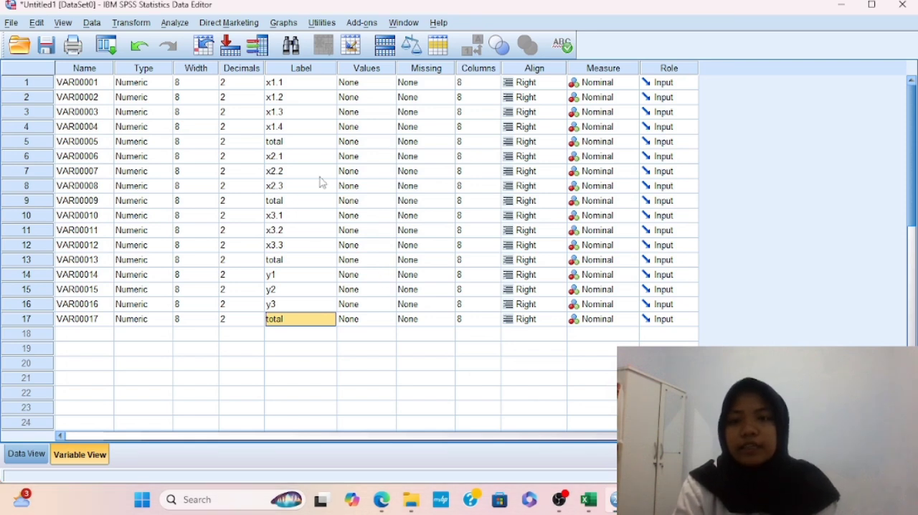
left_click(174, 24)
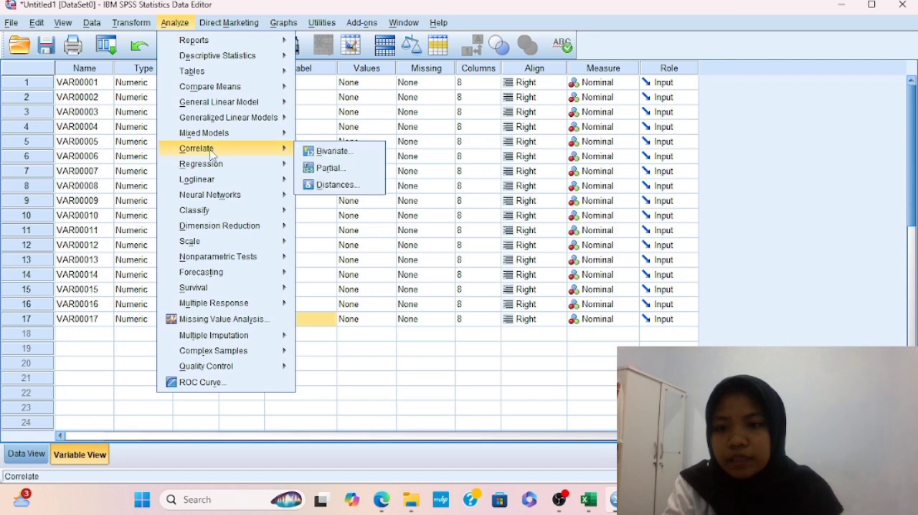
mouse_move(222, 243)
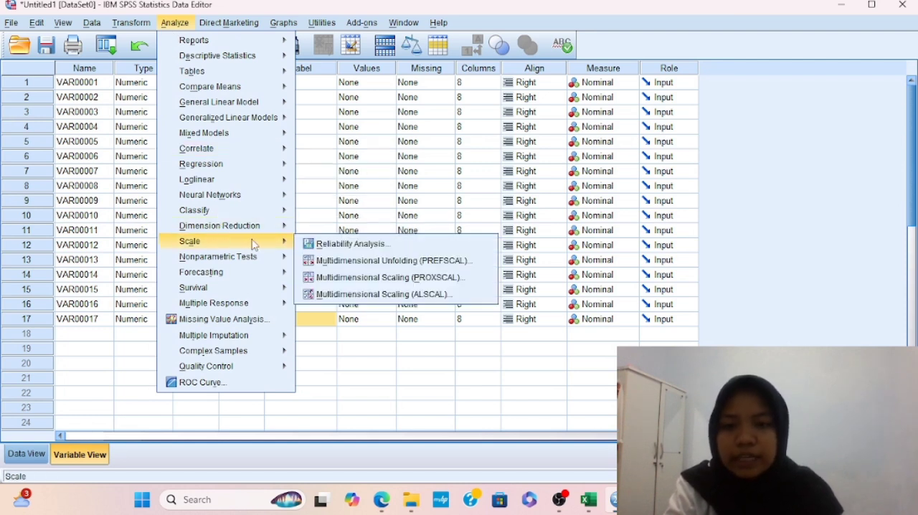
left_click(351, 247)
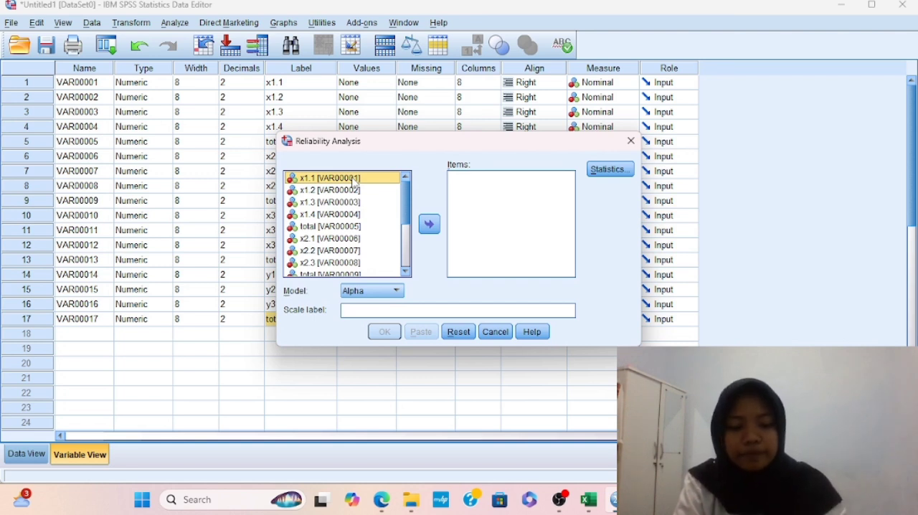
key("shift+Down")
key("shift+Down")
key("shift+Down")
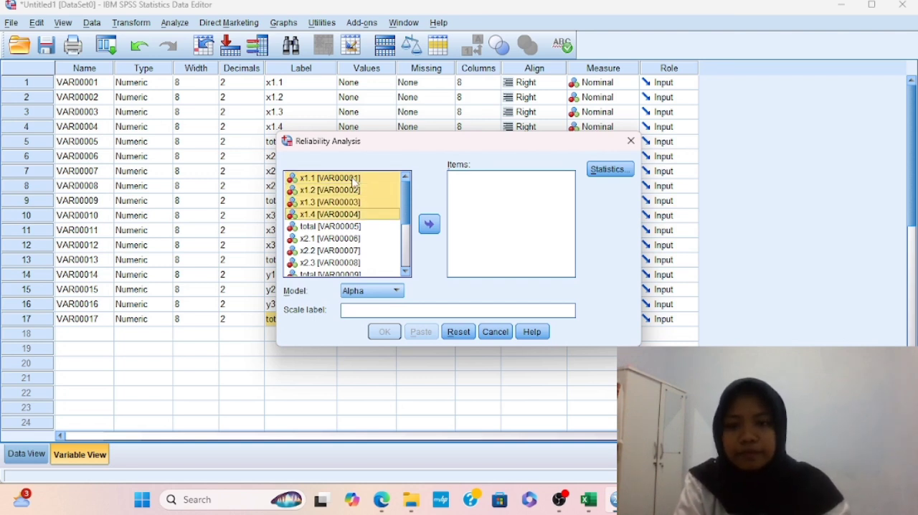
left_click(429, 224)
Add x2.1 to x2.3 and x3.1 to x3.3 to the reliability items, leaving out their totals
left_click(323, 191)
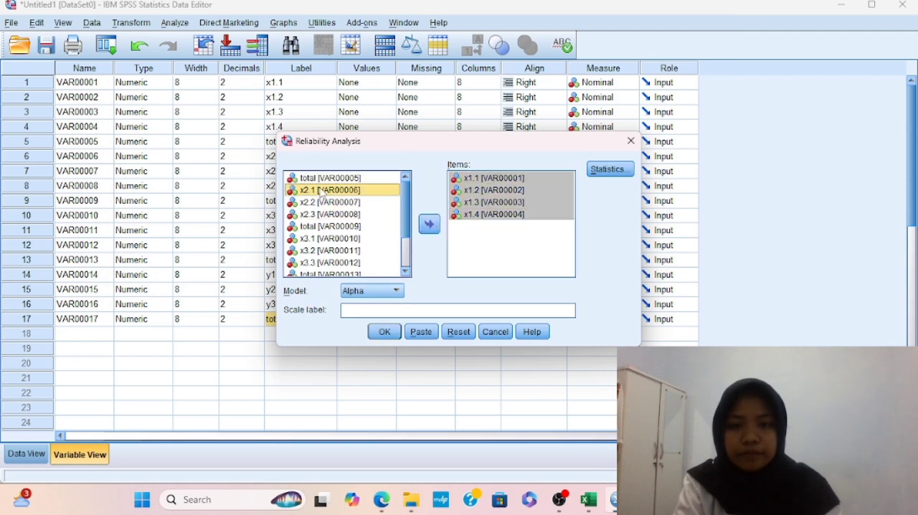
key("shift+Down")
key("shift+Down")
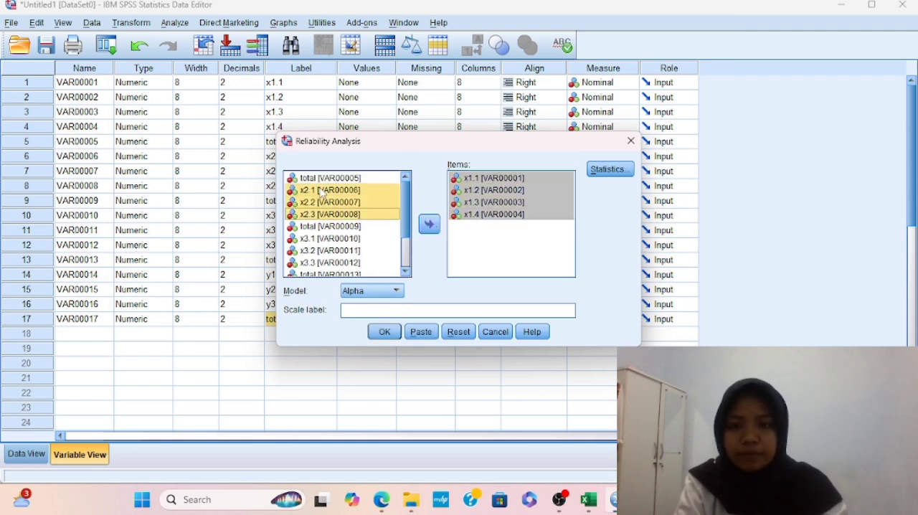
left_click(430, 224)
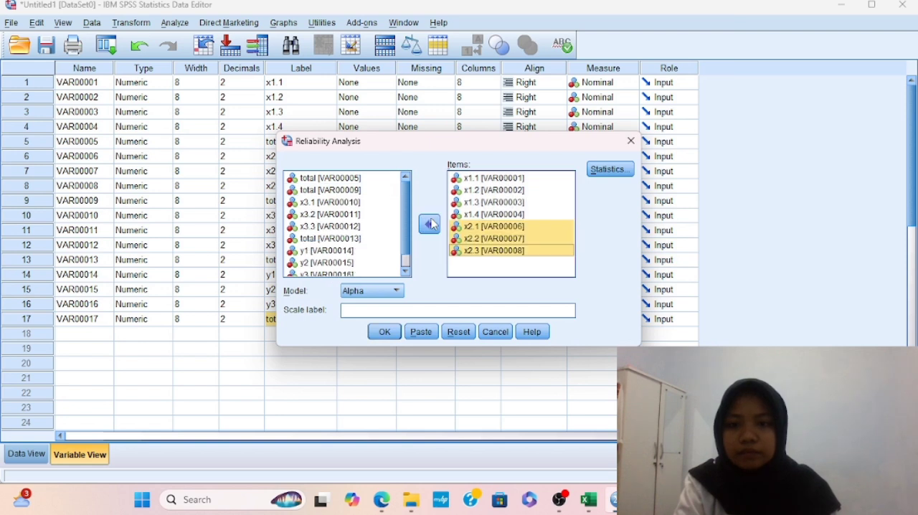
left_click(328, 204)
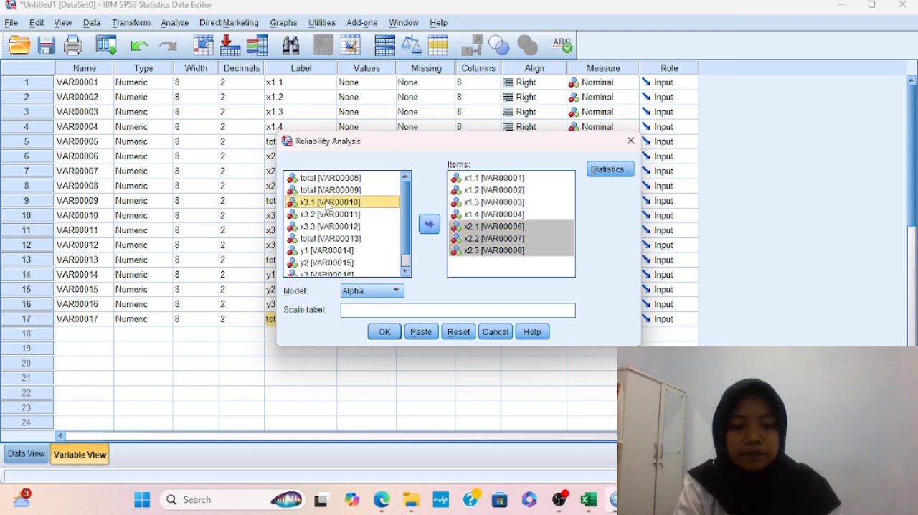
key("shift+Down")
key("shift+Down")
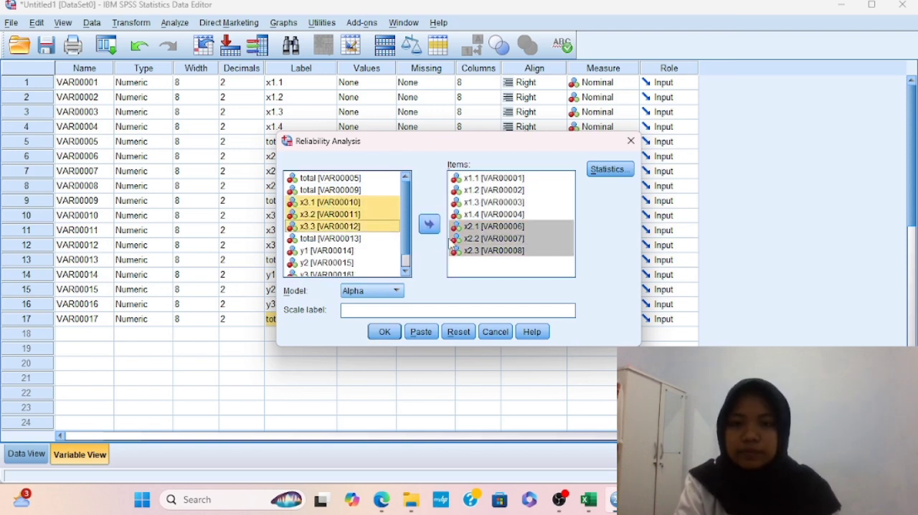
left_click(438, 221)
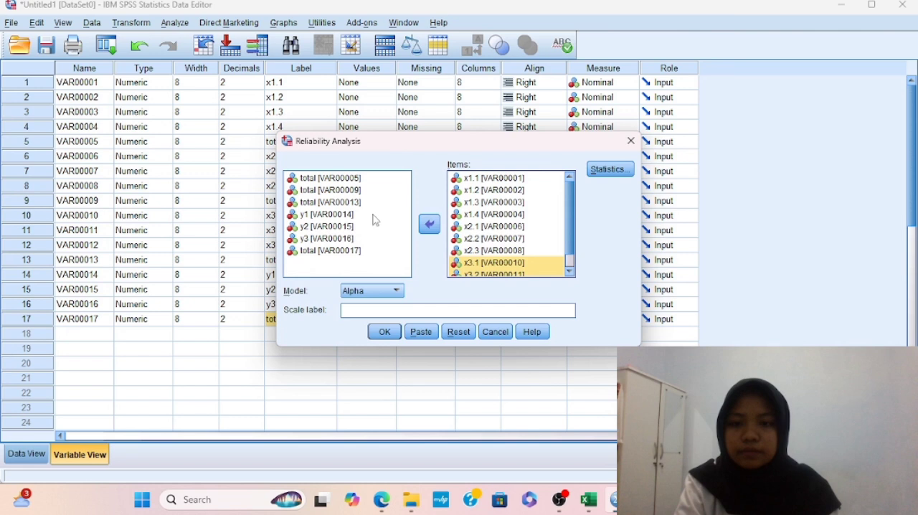
Add y1 to y3 to the reliability items, run the analysis with the Alpha model and review the Reliability Statistics table
left_click(326, 215)
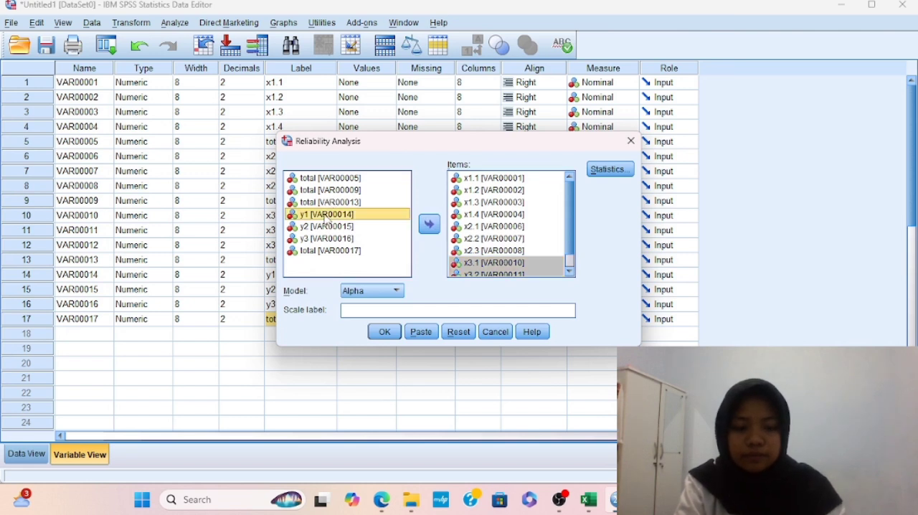
key("shift+Down")
key("shift+Down")
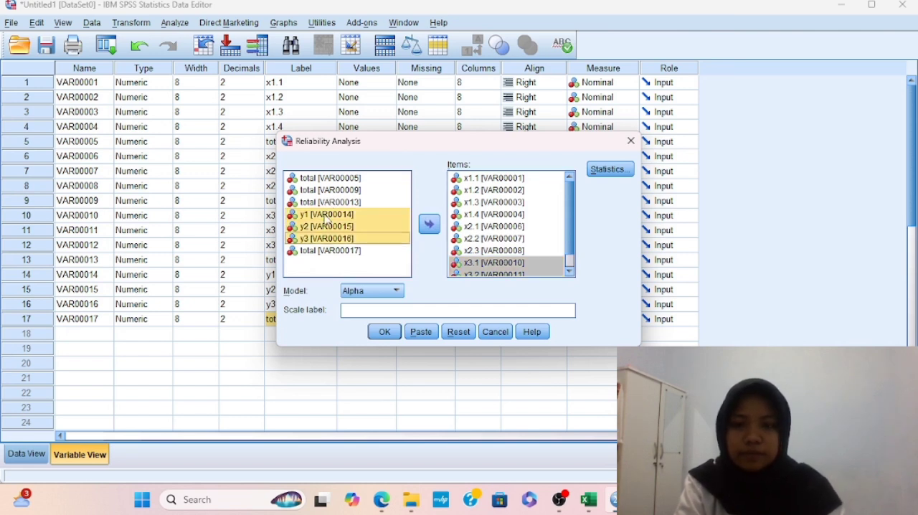
left_click(431, 226)
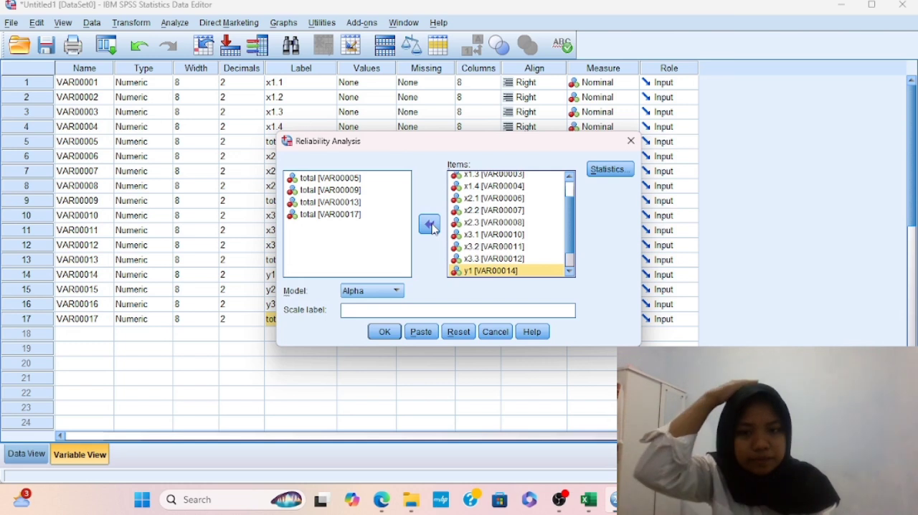
scroll(533, 213, "up", 1)
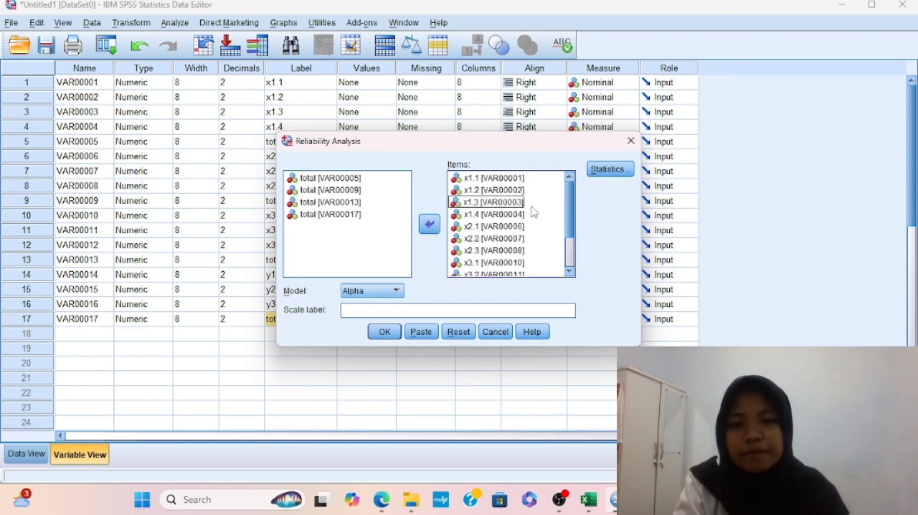
scroll(502, 216, "down", 3)
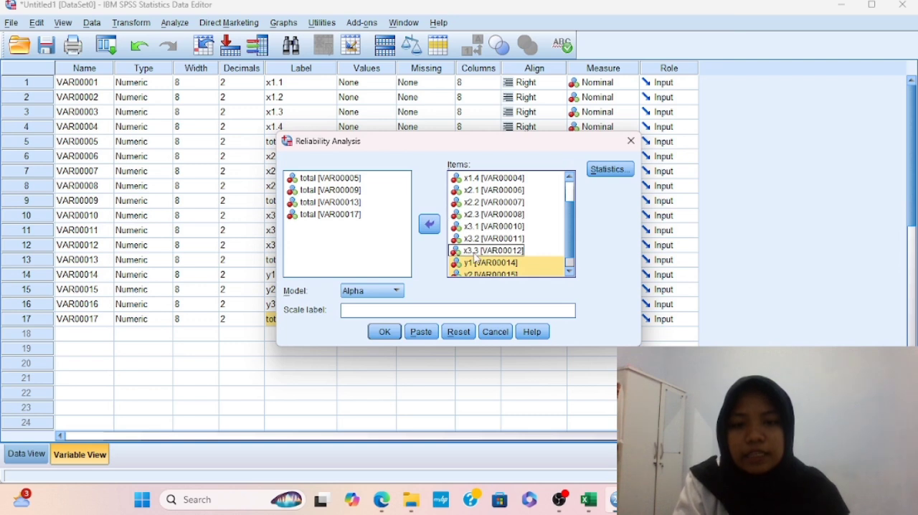
left_click(381, 335)
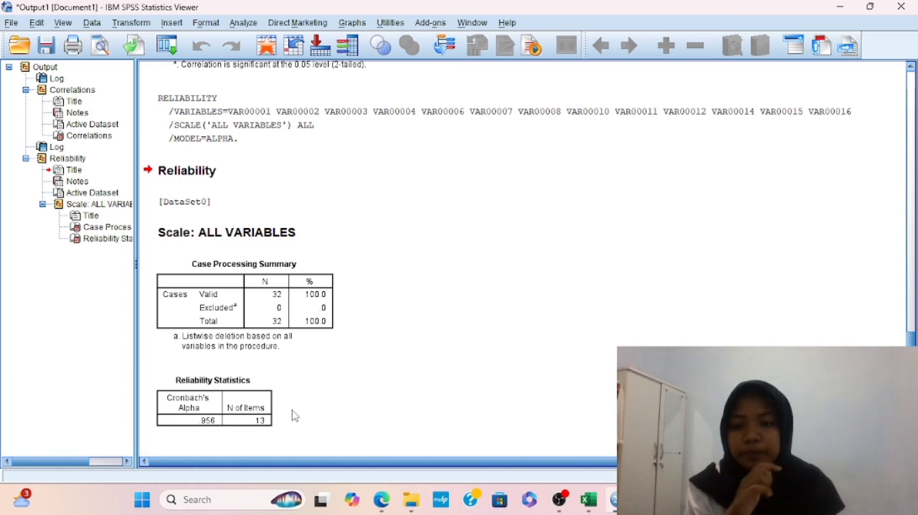
left_click(202, 384)
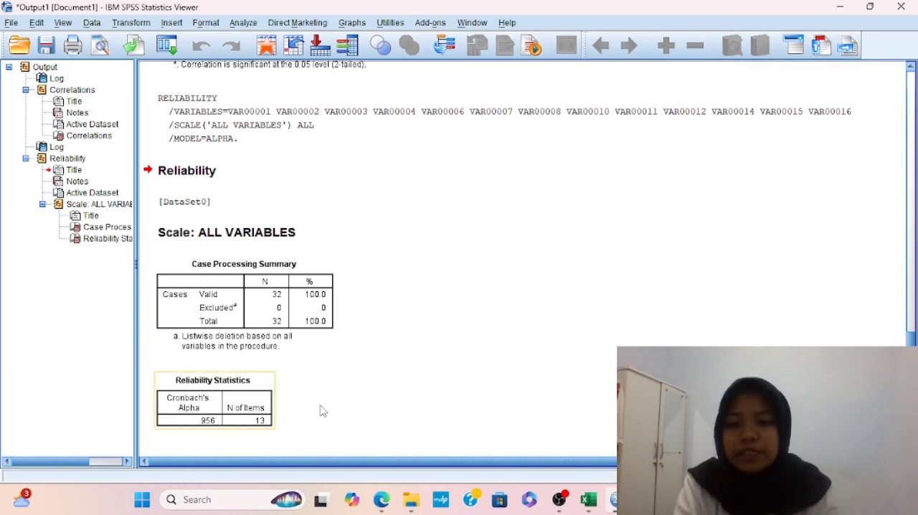
left_click(281, 417)
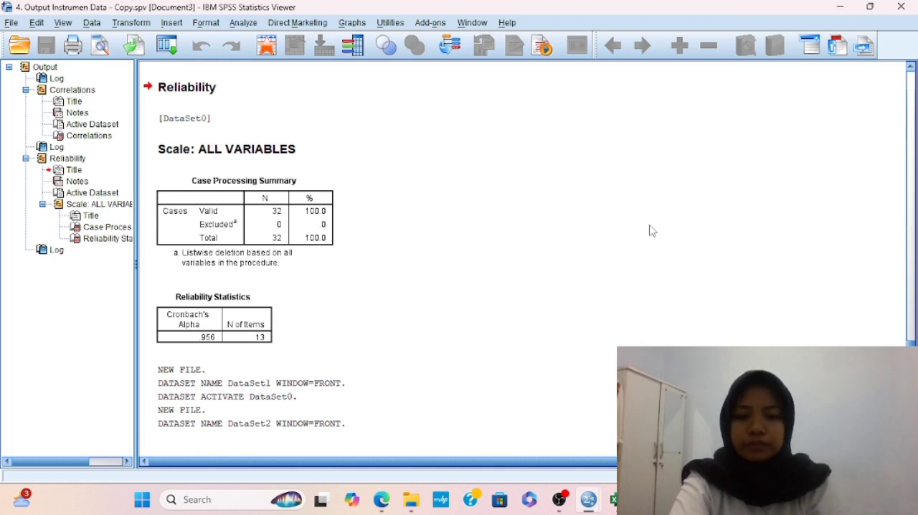
Switch to the 1. TABULASI PRAKTEK workbook in Excel and copy the x1 total scores in E2:E33
mouse_move(596, 509)
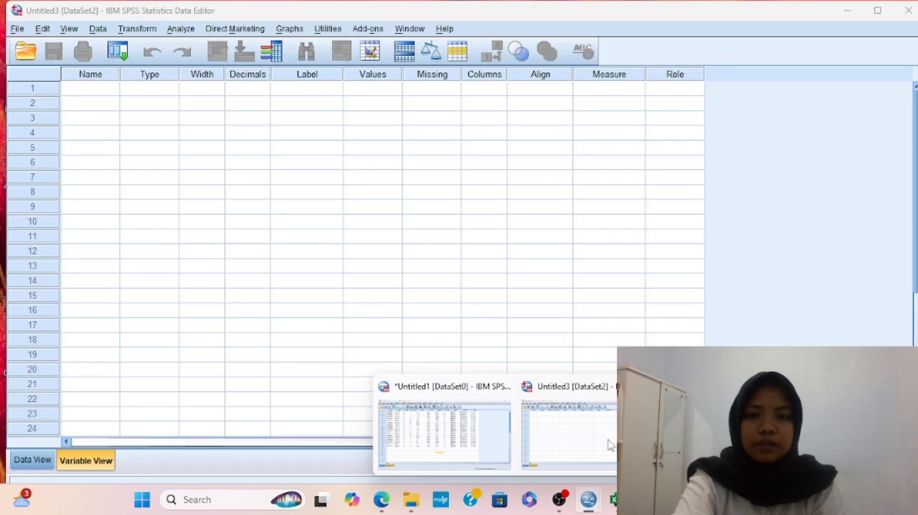
left_click(609, 442)
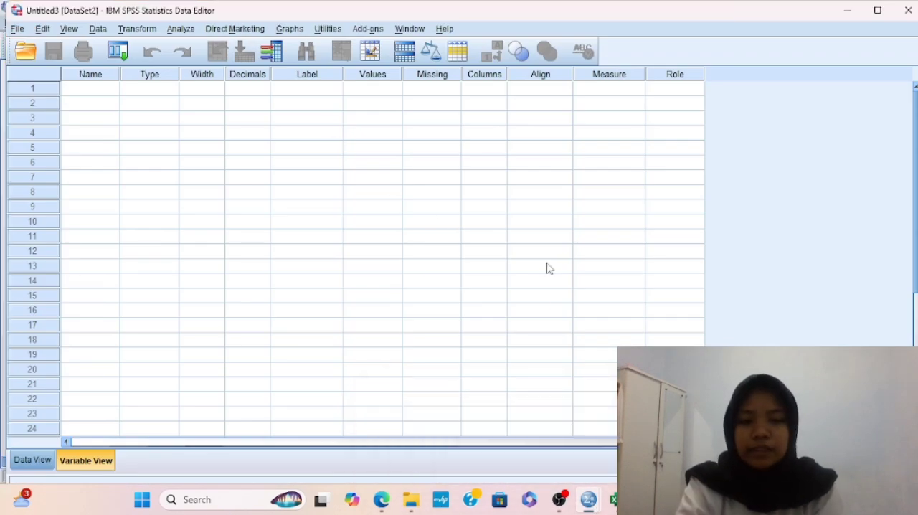
mouse_move(613, 500)
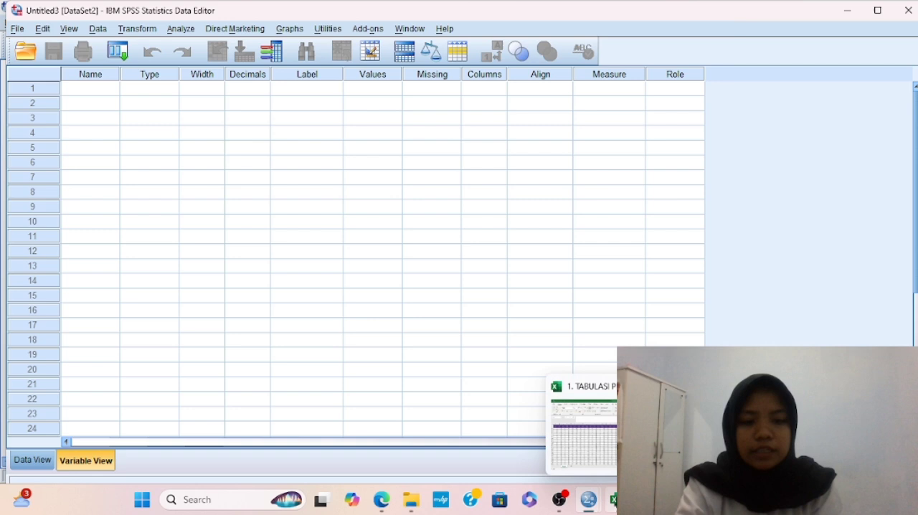
left_click(609, 453)
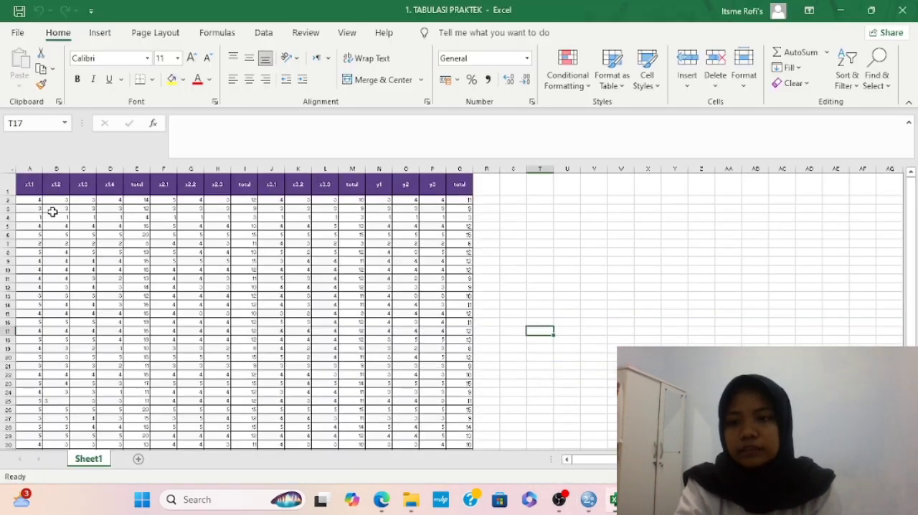
left_click(146, 200)
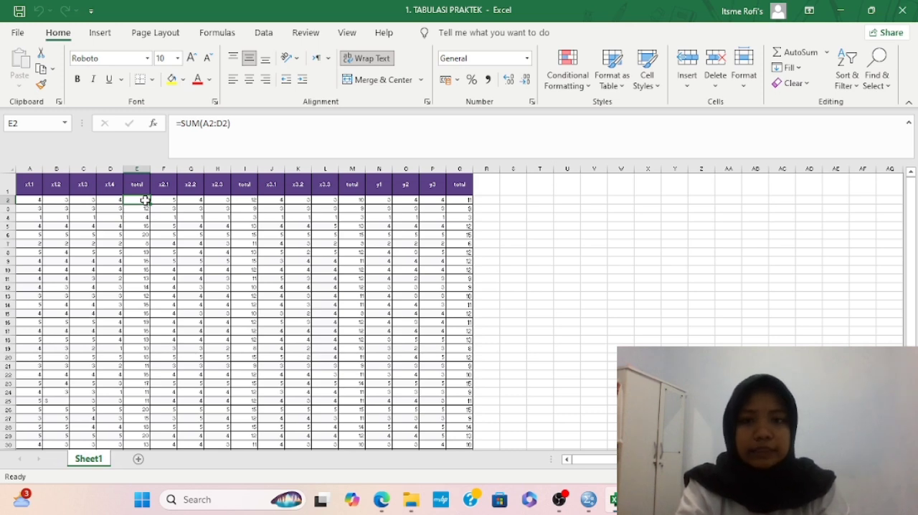
key("shift+Down")
key("shift+Down")
key("shift+Down")
key("shift+Down")
key("shift+Down")
key("shift+Down")
key("shift+Down")
key("shift+Down")
key("shift+Down")
key("shift+Down")
key("shift+Down")
key("shift+Down")
key("shift+Down")
key("shift+Down")
key("shift+Down")
key("shift+Down")
key("shift+Down")
key("shift+Down")
key("shift+Down")
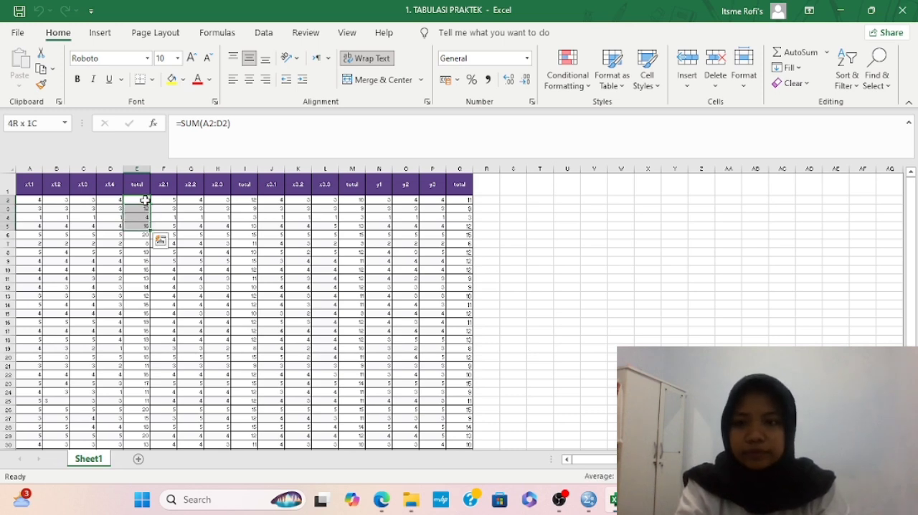
key("shift+Down")
key("shift+Down")
key("shift+Down")
key("shift+Down")
key("shift+Down")
key("shift+Down")
key("shift+Down")
key("shift+Down")
key("shift+Down")
key("shift+Down")
key("shift+Down")
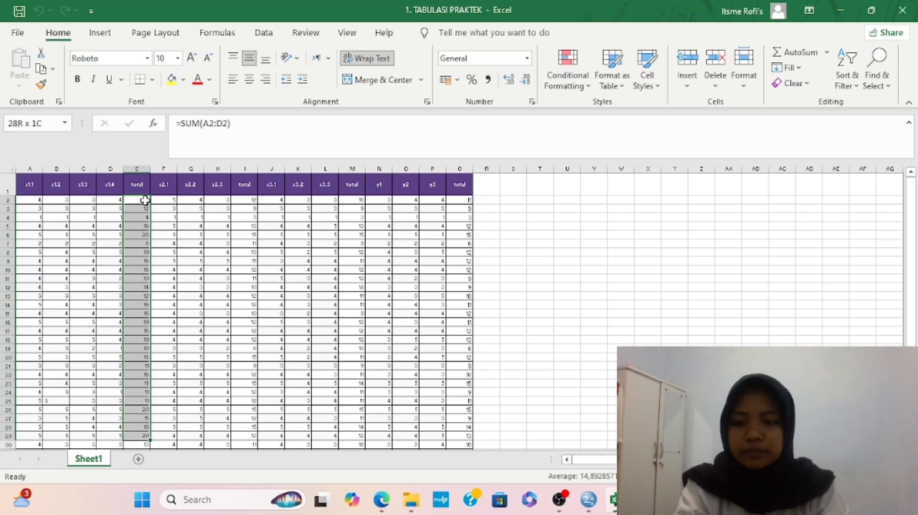
key("shift+Down")
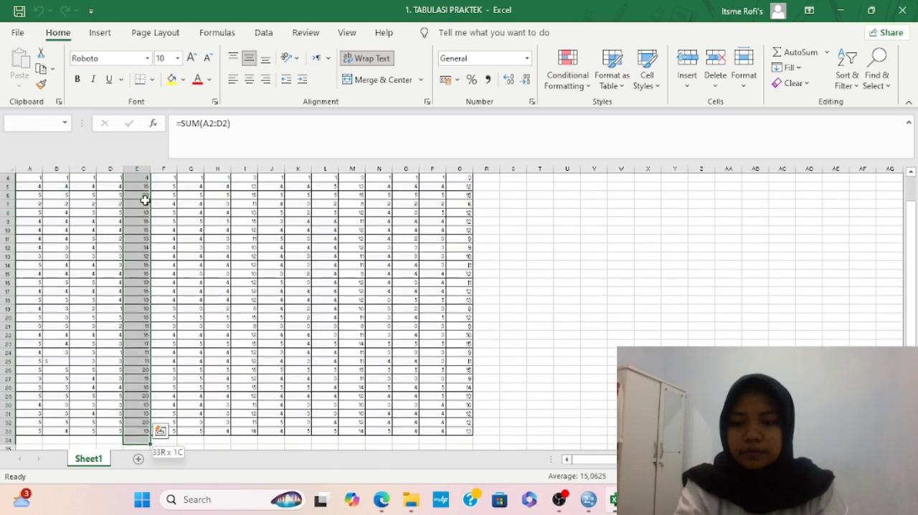
key("ctrl+c")
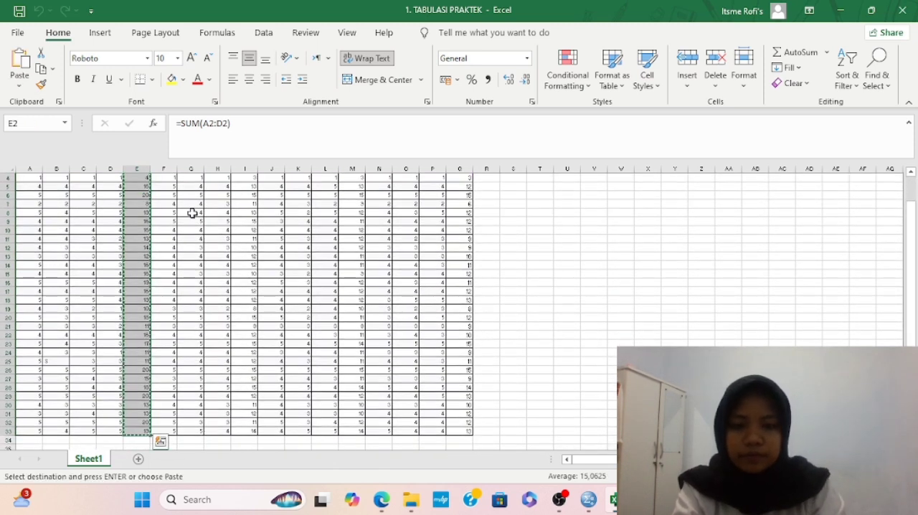
Switch to the empty Untitled3 data set in SPSS and paste the copied totals into the first column from row 1
mouse_move(588, 497)
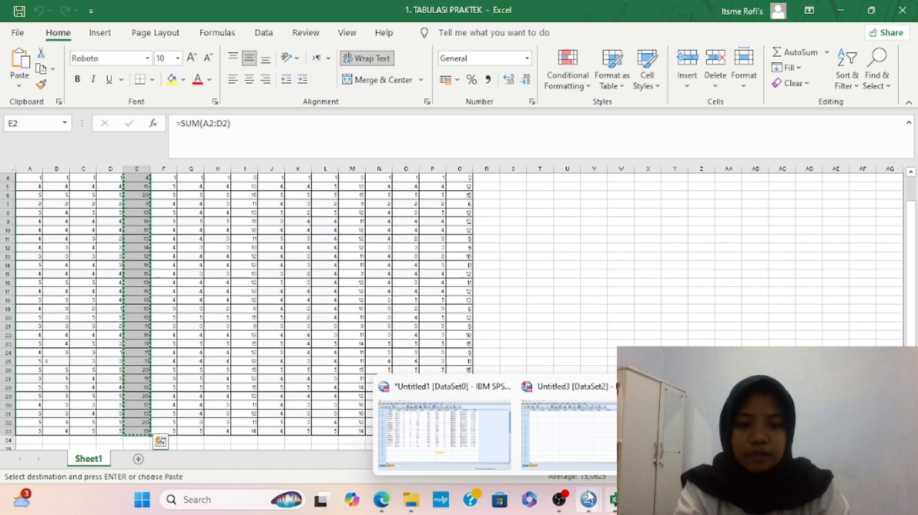
left_click(551, 436)
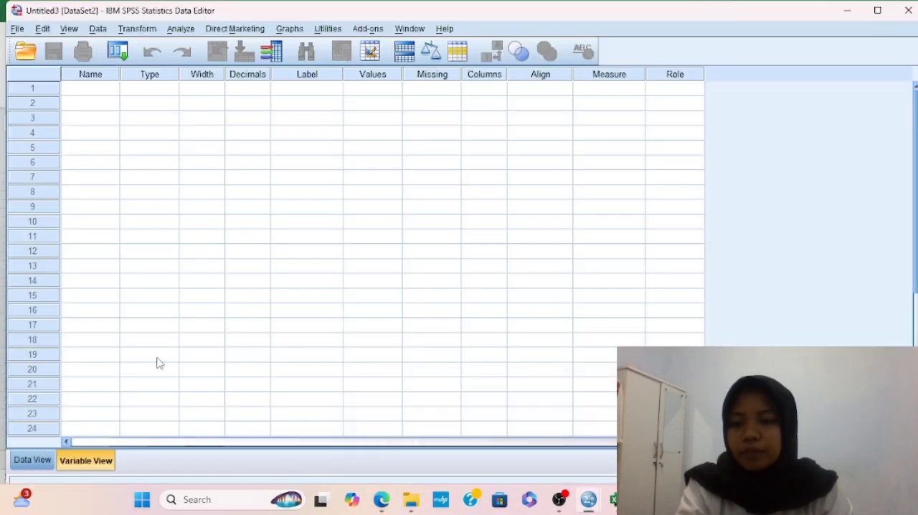
left_click(23, 464)
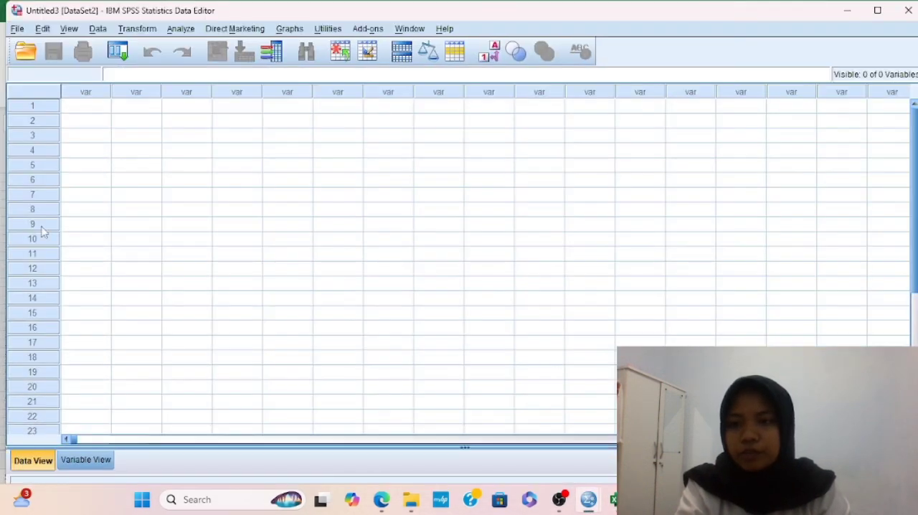
left_click(88, 109)
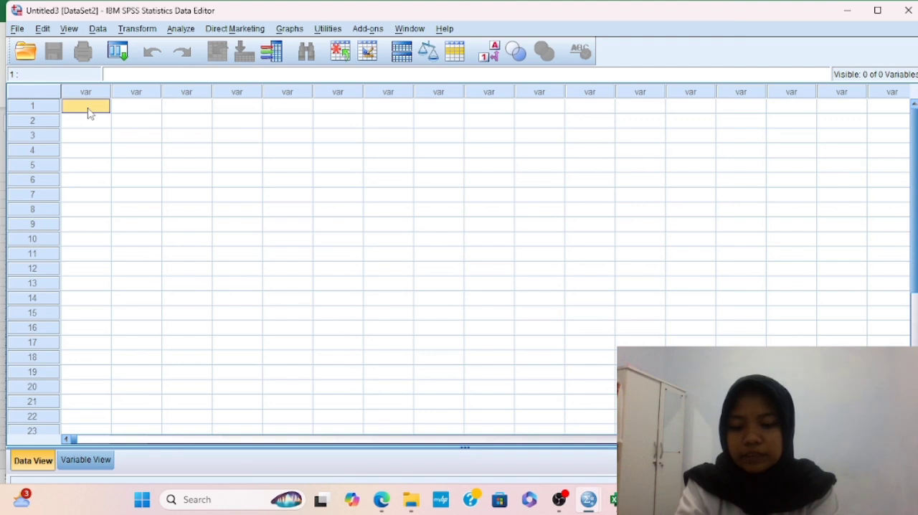
key("ctrl+v")
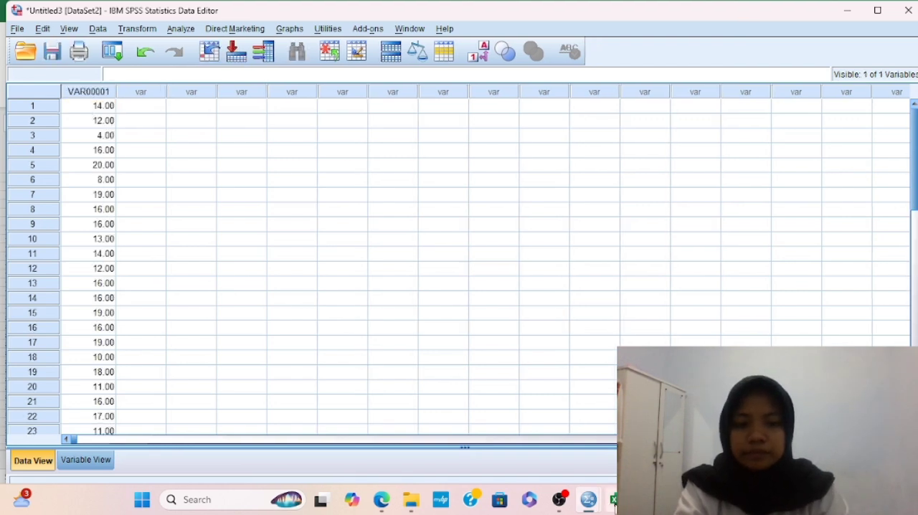
Switch to the 1. TABULASI PRAKTEK workbook in Excel and copy the x2 total scores in I2:I33
left_click(614, 499)
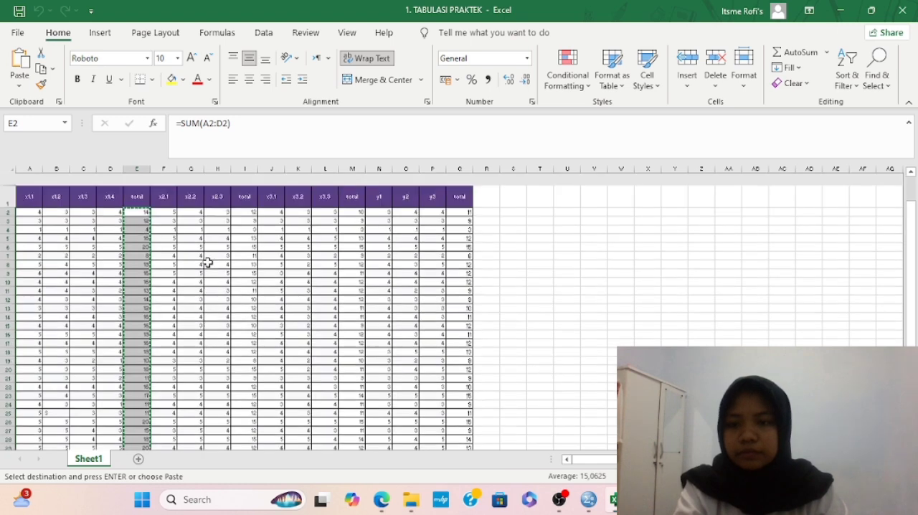
scroll(207, 264, "down", 1)
left_click(254, 202)
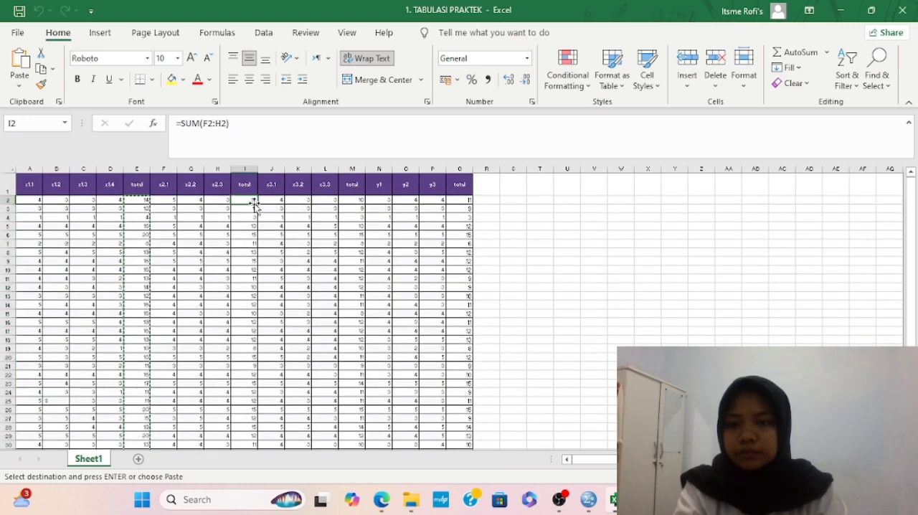
mouse_move(253, 203)
left_mouse_down()
mouse_move(247, 441)
mouse_move(246, 197)
left_mouse_up()
key("ctrl+c")
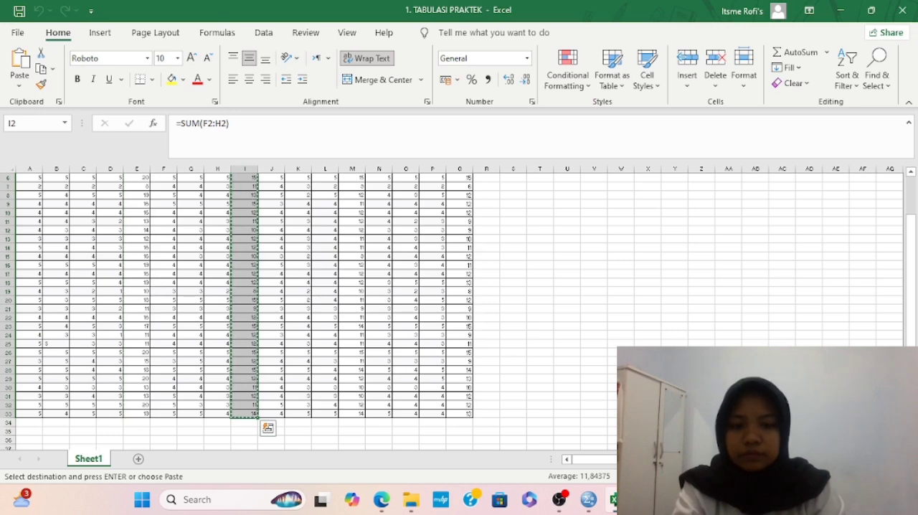
Switch to the Untitled3 data set in SPSS and paste the x2 totals into the second column from row 1
mouse_move(588, 499)
left_click(606, 431)
left_click(146, 96)
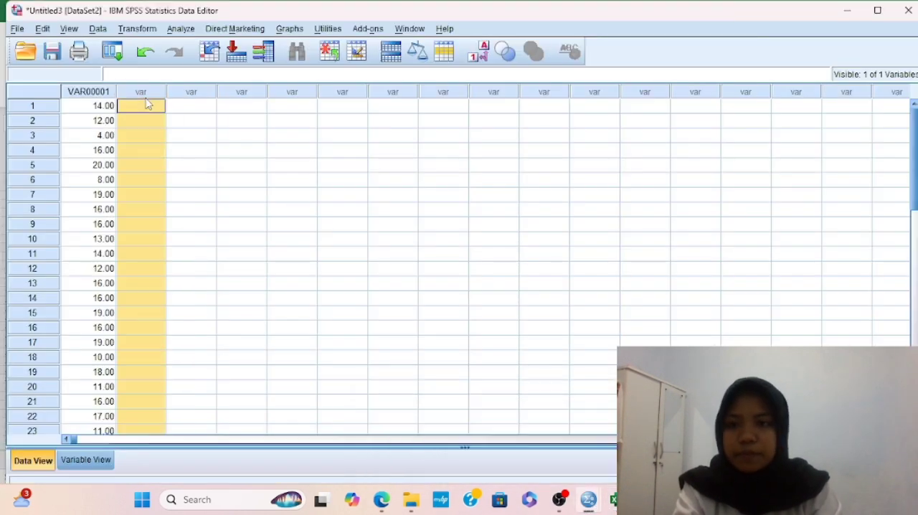
left_click(148, 106)
key("ctrl+v")
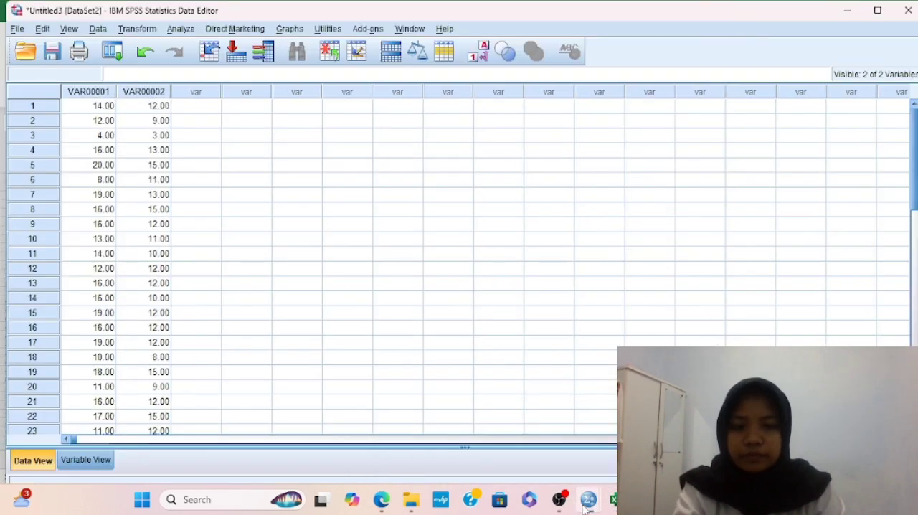
Return to the Excel workbook and copy the x3 total scores in M2:M33
left_click(613, 500)
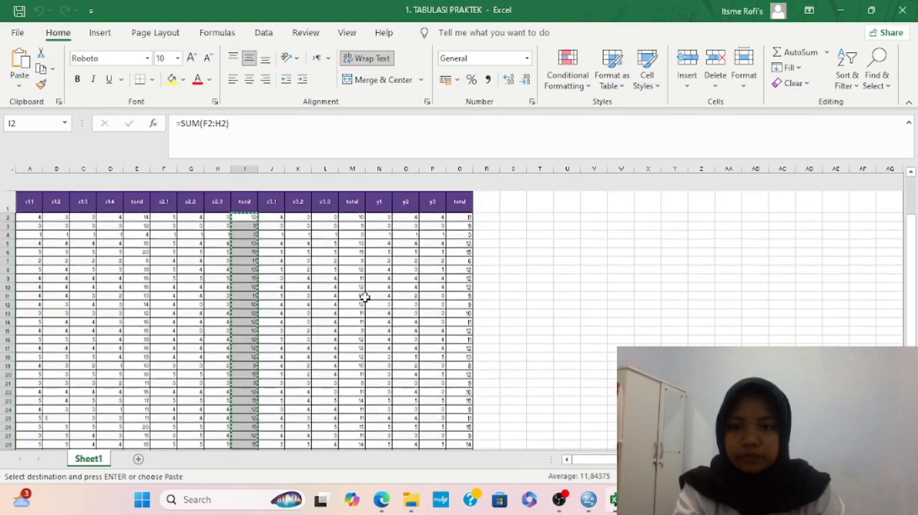
left_click(360, 201)
key("ctrl+v")
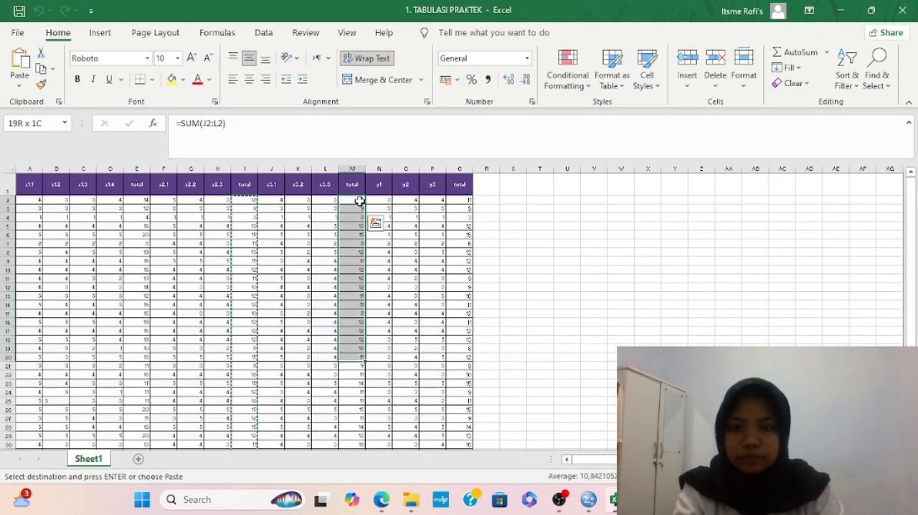
key("shift+Down")
key("shift+Down")
key("shift+Down")
key("shift+Down")
key("shift+Down")
key("shift+Down")
key("shift+Down")
key("shift+Down")
key("shift+Down")
key("shift+Down")
key("shift+Down")
key("shift+Down")
key("shift+Down")
key("shift+Down")
key("shift+Down")
key("shift+Up")
key("shift+Up")
key("ctrl+c")
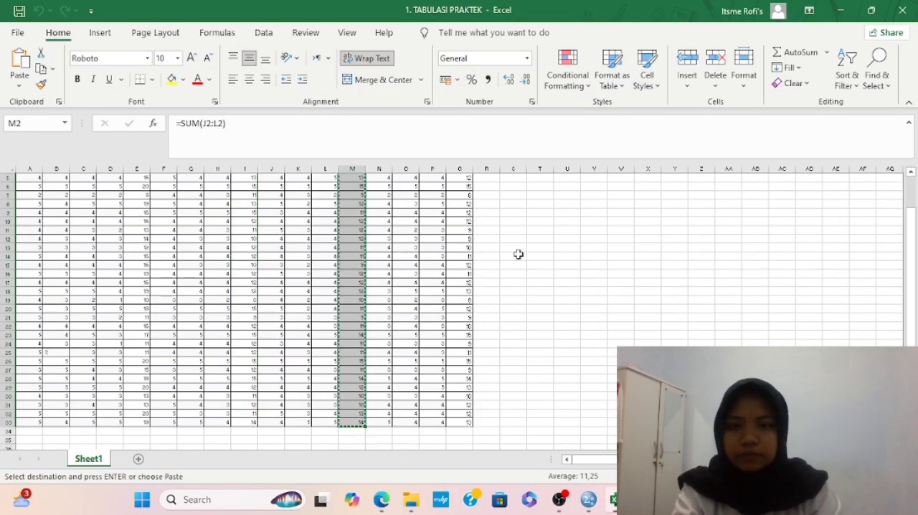
Switch to the Untitled3 data set in SPSS and paste the x3 totals into the third column from row 1
scroll(518, 254, "up", 2)
left_click(588, 500)
left_click(625, 434)
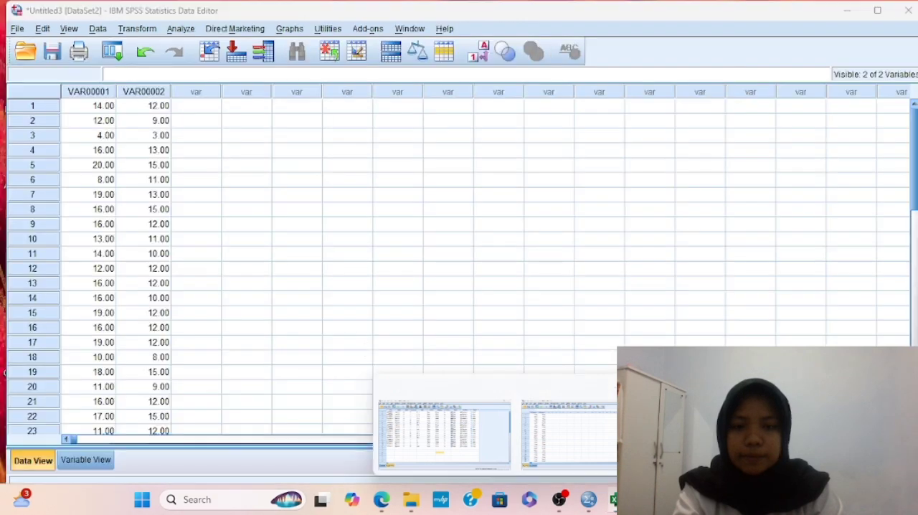
left_click(192, 106)
key("ctrl+v")
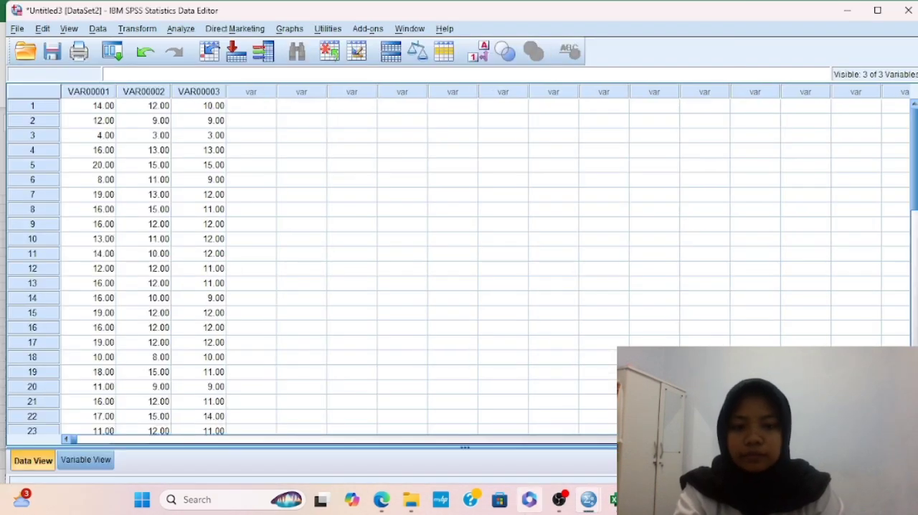
Return to the Excel workbook and copy the y total scores in Q2:Q33
left_click(614, 500)
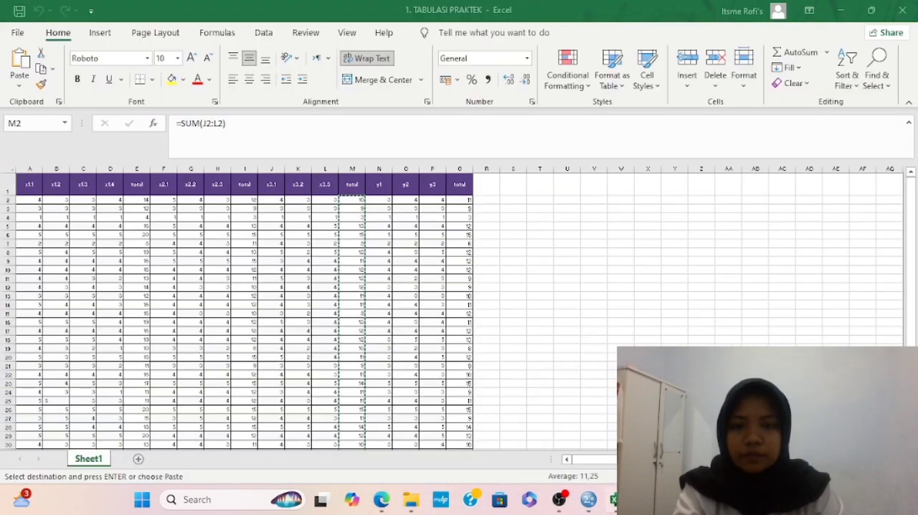
left_click(463, 199)
key("shift+Down")
key("shift+Down")
key("shift+Down")
key("shift+Down")
key("shift+Down")
key("shift+Down")
key("shift+Down")
key("shift+Down")
key("shift+Down")
key("shift+Down")
key("shift+Down")
key("shift+Down")
key("shift+Down")
key("shift+Down")
key("shift+Down")
key("shift+Down")
key("shift+Down")
key("shift+Down")
key("shift+Down")
key("shift+Down")
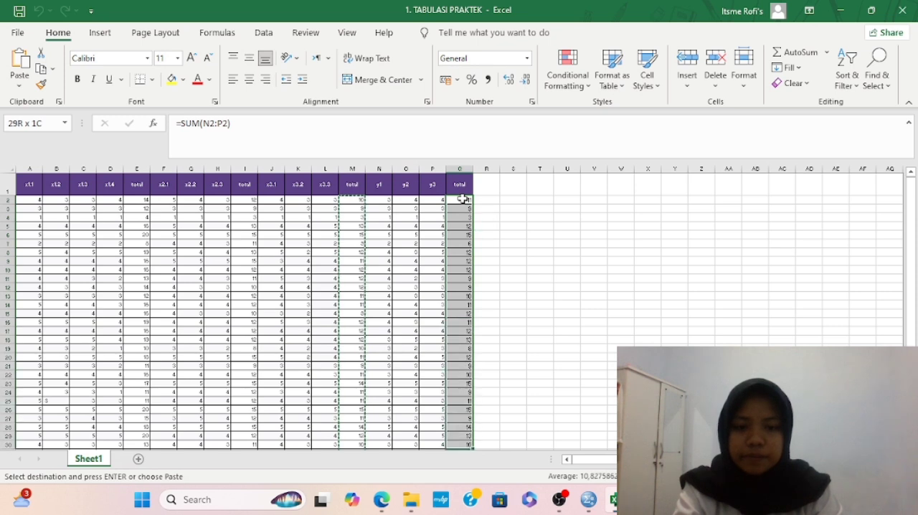
key("shift+Down")
key("shift+Down")
key("shift+Down")
key("shift+Down")
key("shift+Down")
key("shift+Up")
key("shift+Up")
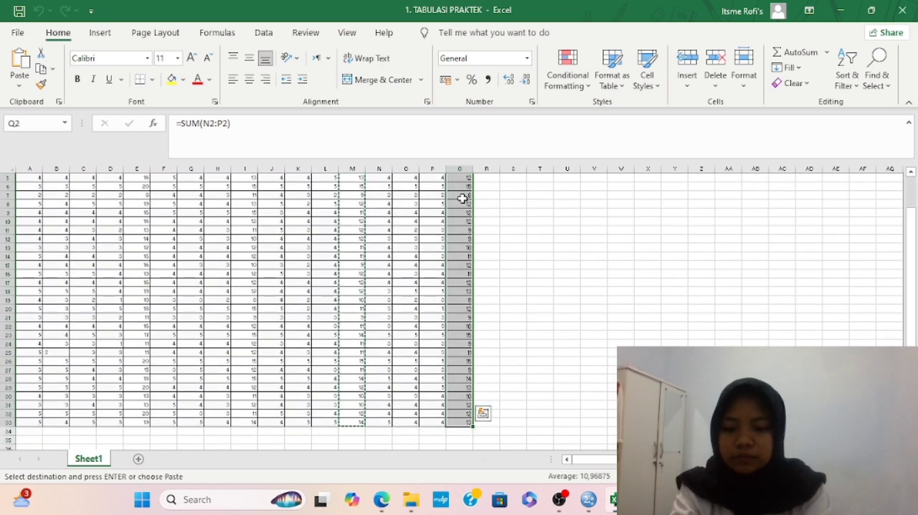
Switch to the Untitled3 data set in SPSS and paste the y totals into the fourth column from row 1
mouse_move(588, 500)
left_click(590, 419)
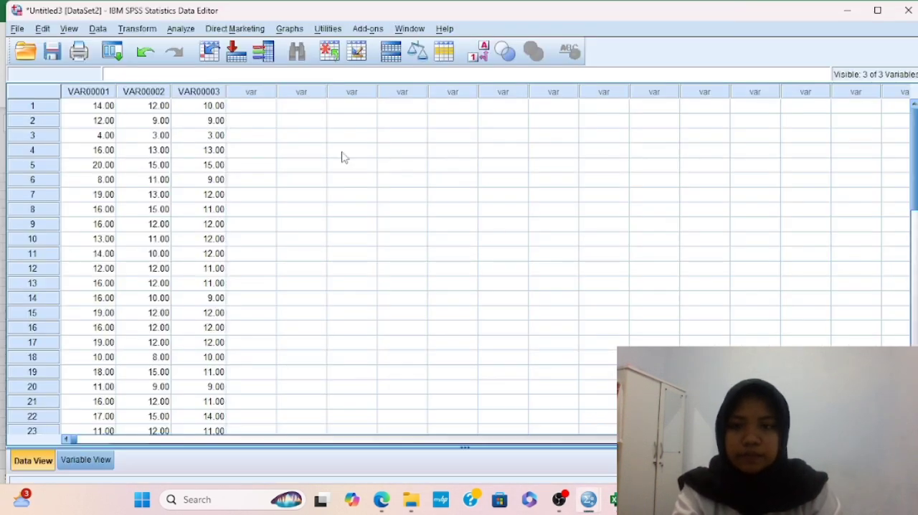
left_click(251, 108)
key("ctrl+v")
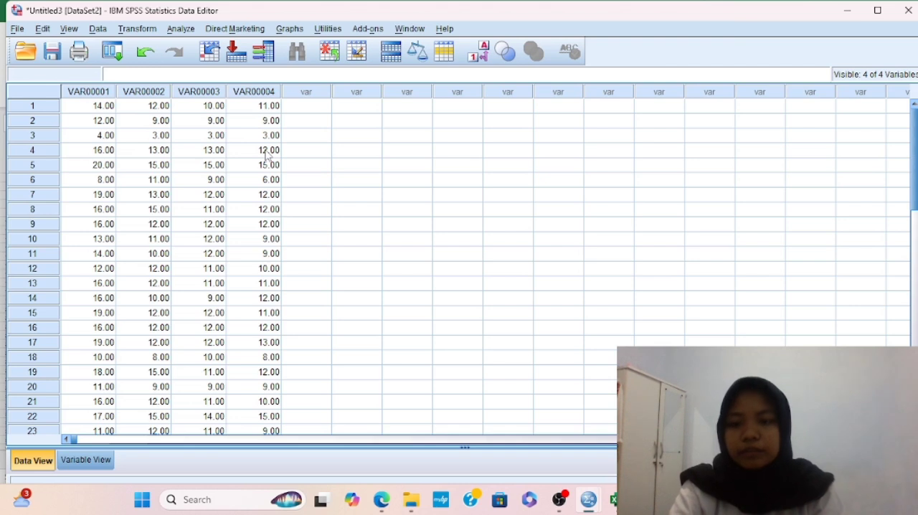
Label the four variables in order as aktualisasi diri, rasa aman, fisiologis and motivasi pembelian
left_click(99, 465)
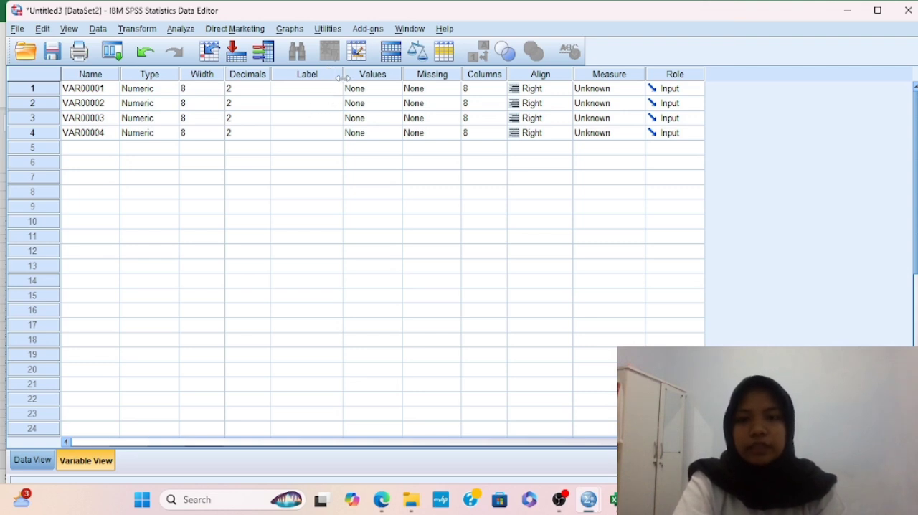
left_click(310, 91)
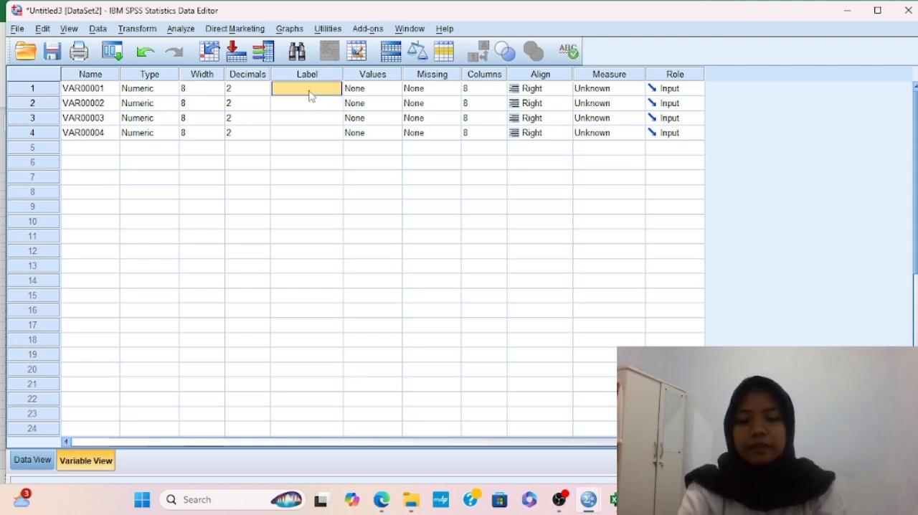
type("aktualisasi din")
left_click(327, 103)
type("rasa aman")
key("Return")
type("fisiologis")
key("Return")
type("motivasi pembelaj")
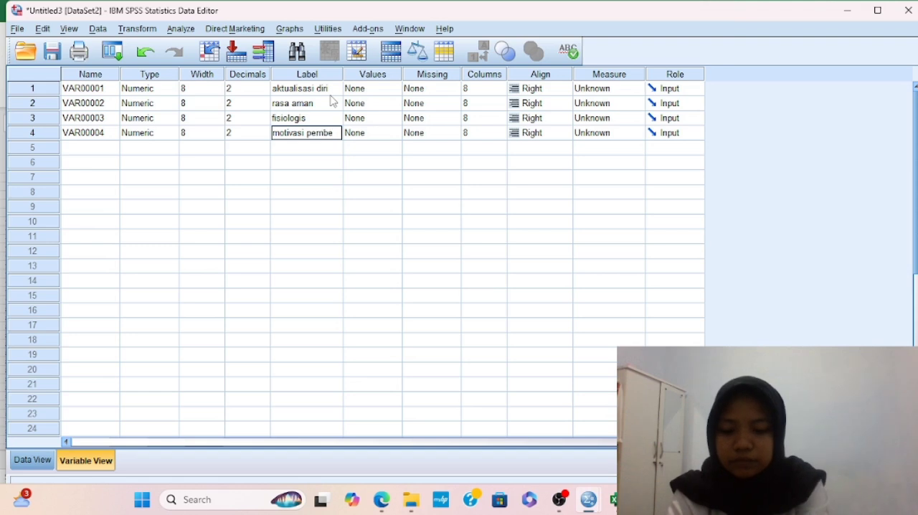
left_click(328, 162)
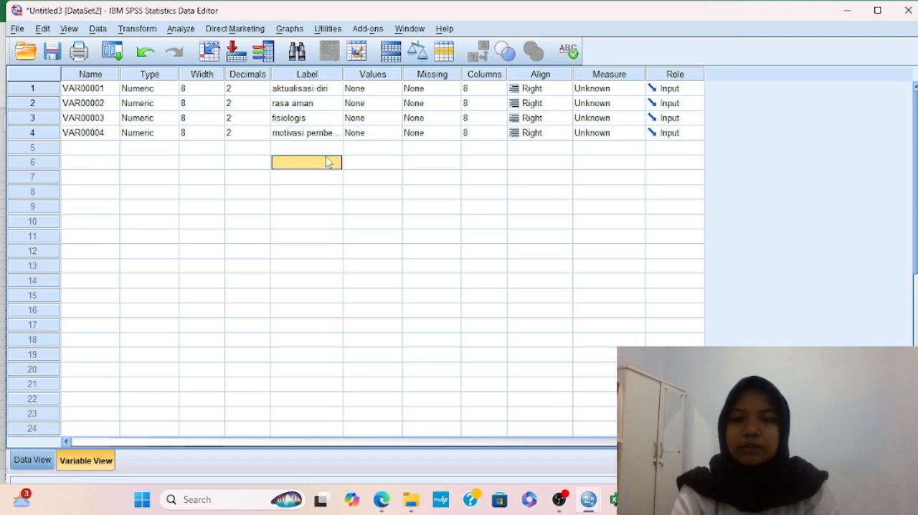
left_click(321, 134)
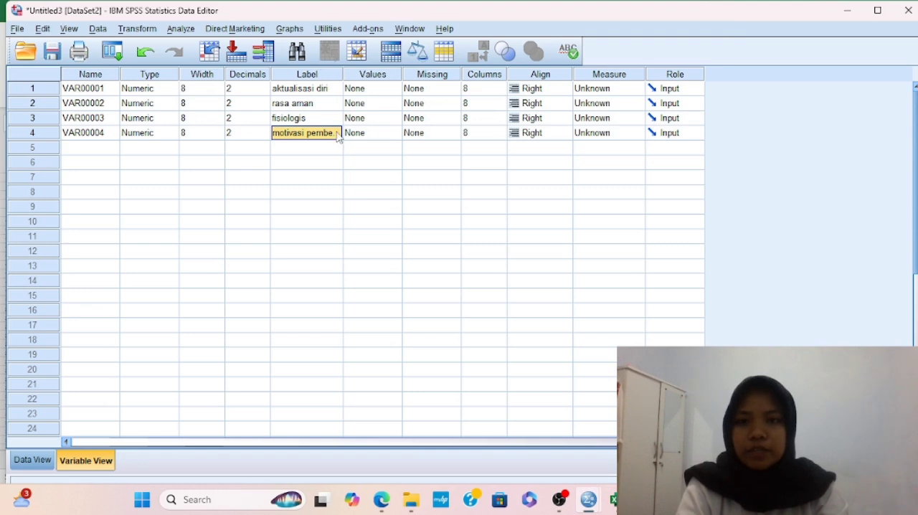
Set the measurement level of all four variables to Scale
left_click(609, 90)
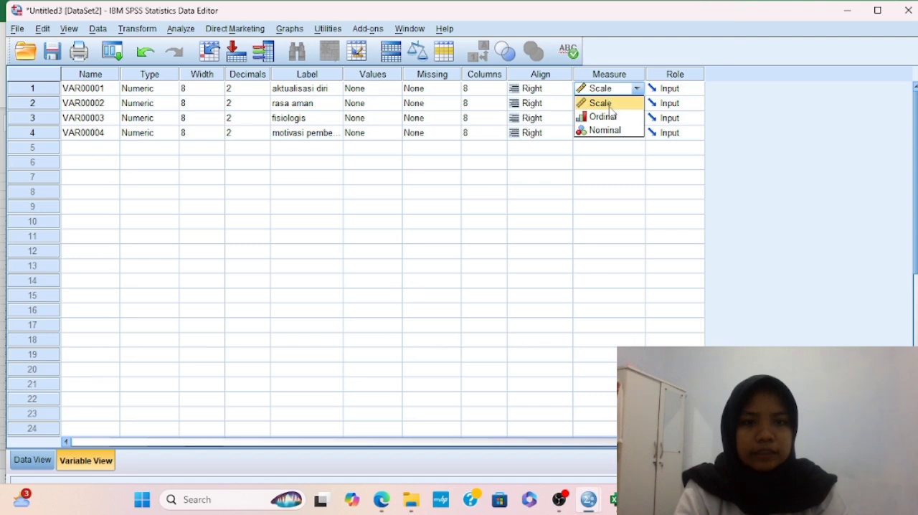
left_click(610, 106)
left_click(612, 107)
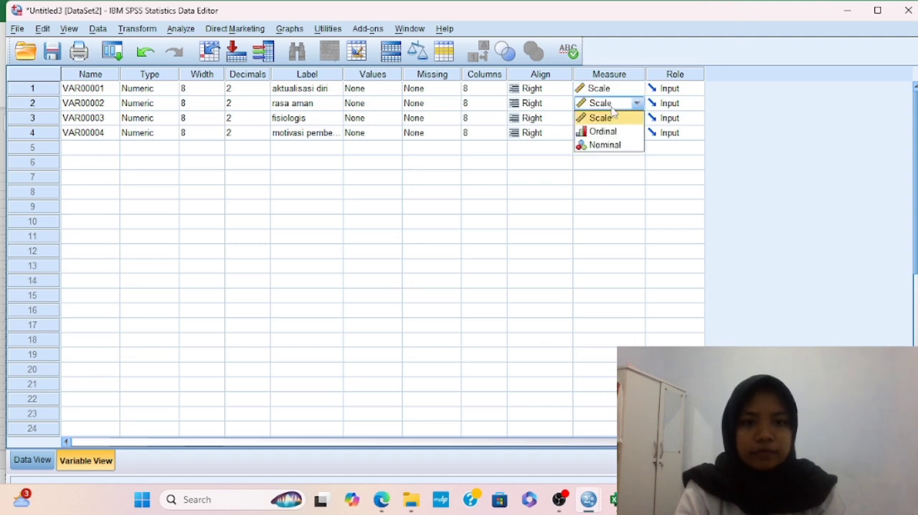
left_click(613, 115)
left_click(615, 118)
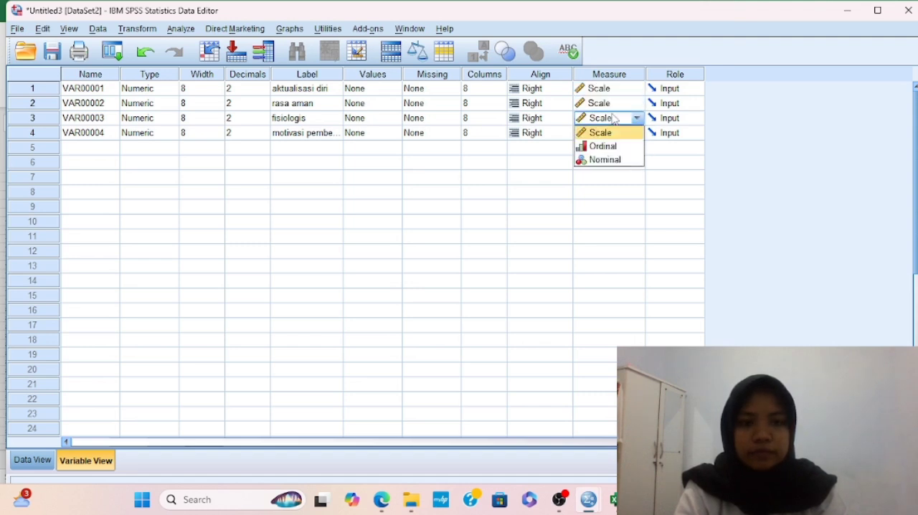
left_click(617, 136)
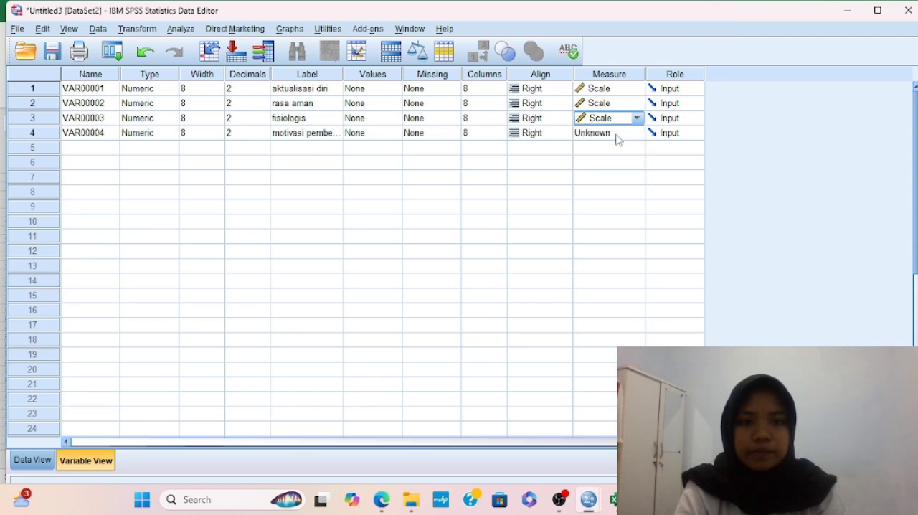
left_click(615, 137)
left_click(612, 148)
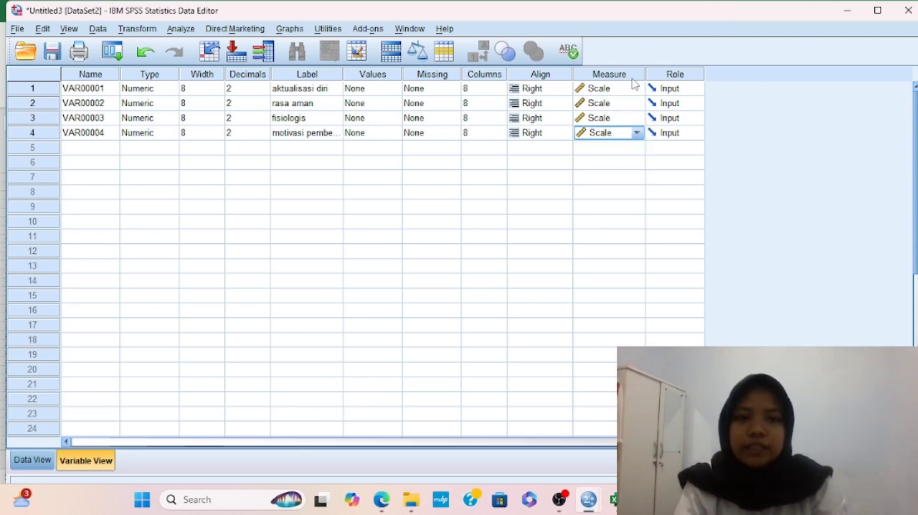
Set up a Linear Regression with aktualisasi diri, rasa aman and fisiologis as independents and motivasi pembelian as the dependent variable
left_click(183, 30)
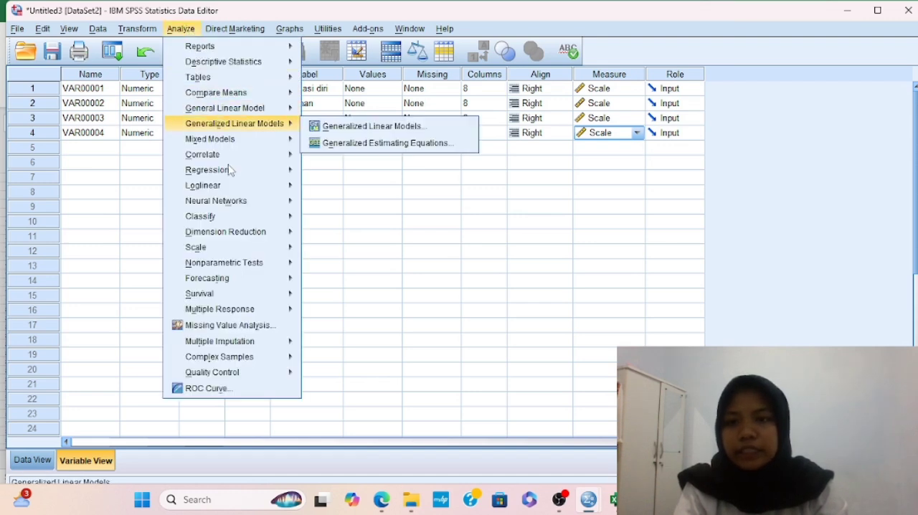
mouse_move(233, 175)
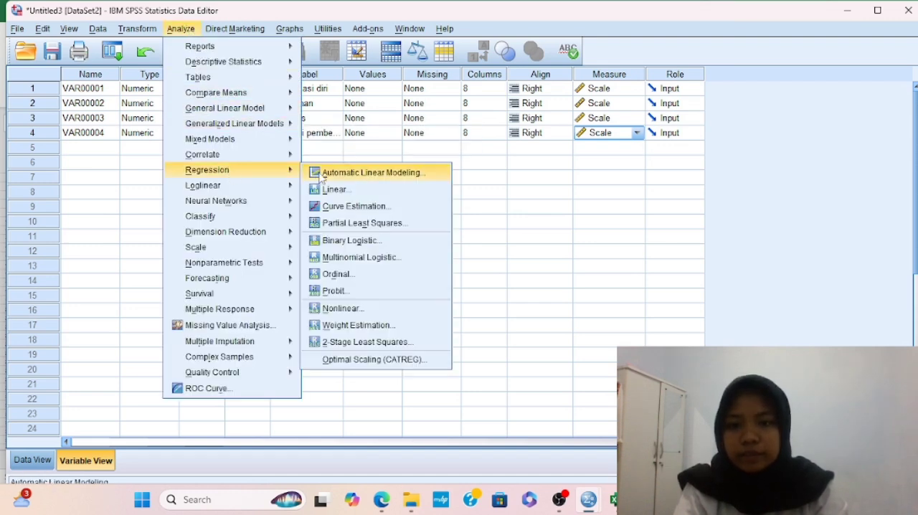
left_click(335, 191)
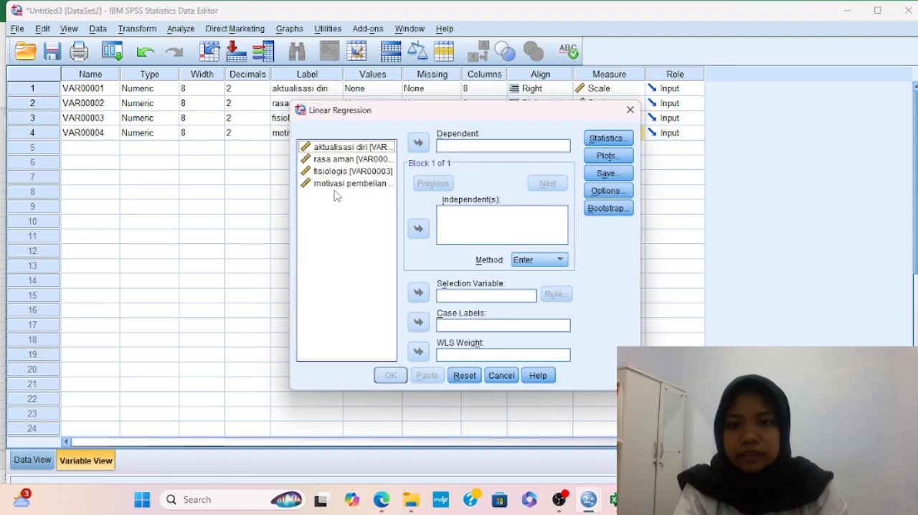
left_click(350, 147)
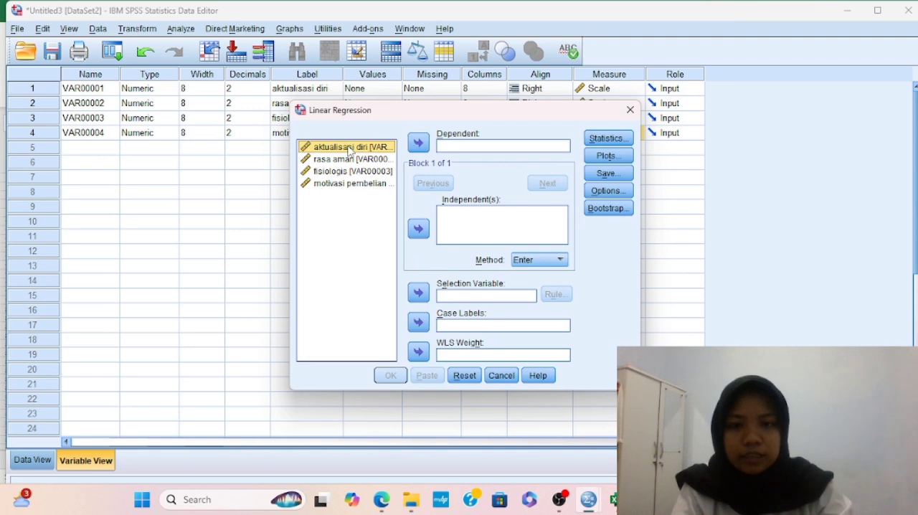
key("shift+Down")
key("shift+Down")
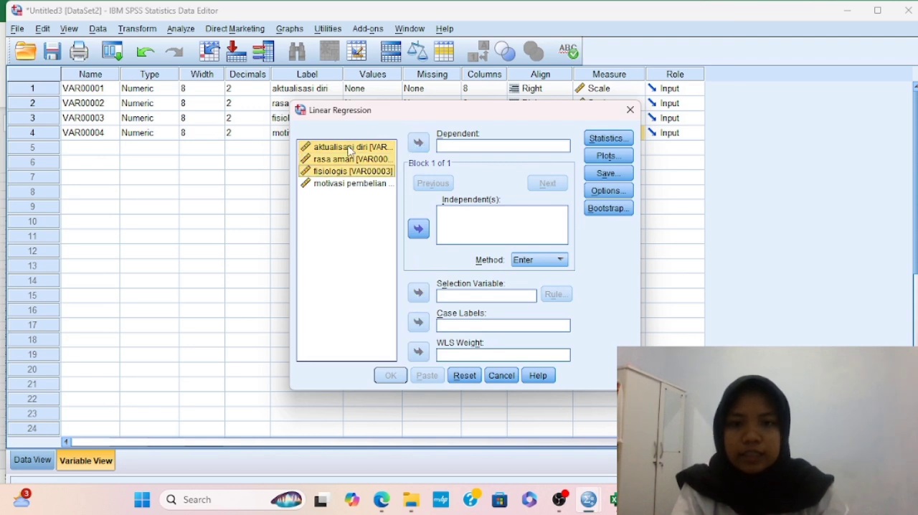
left_click(424, 228)
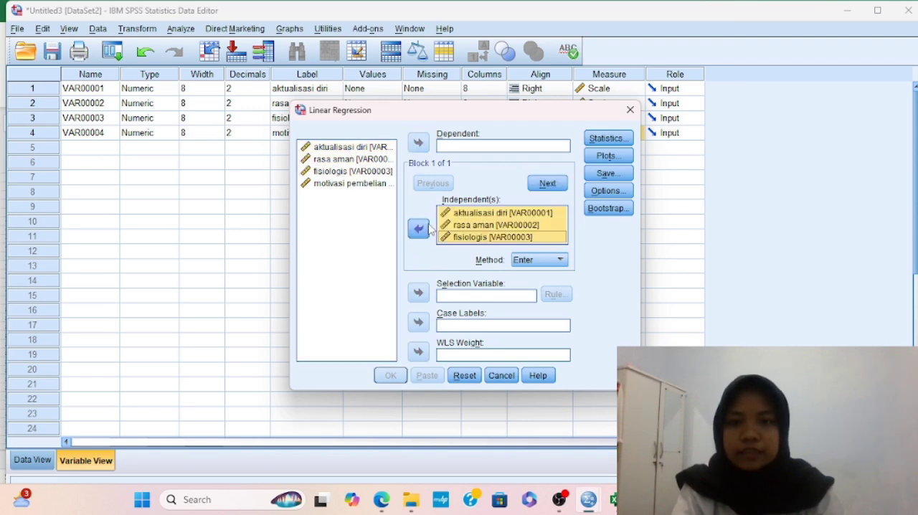
left_click(344, 184)
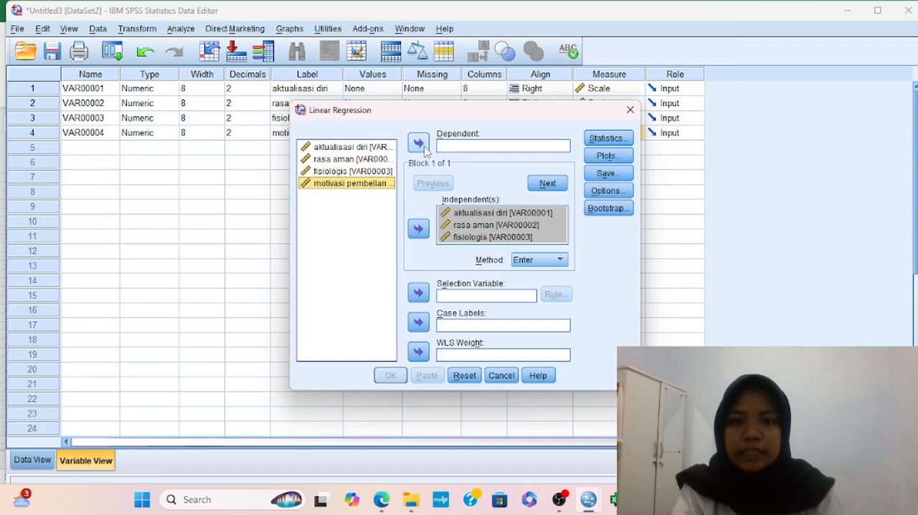
left_click(419, 143)
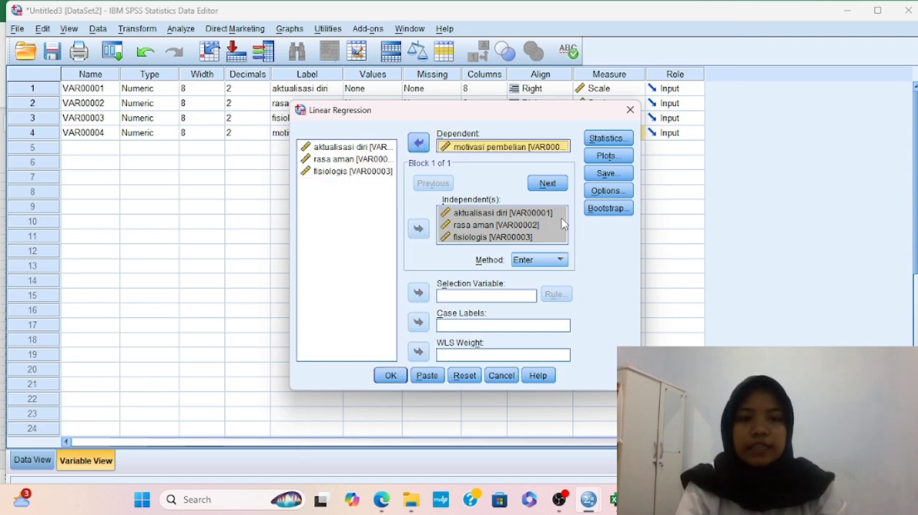
Add Descriptives, Collinearity diagnostics and Durbin-Watson to the regression statistics, keeping Estimates and Model fit
left_click(614, 140)
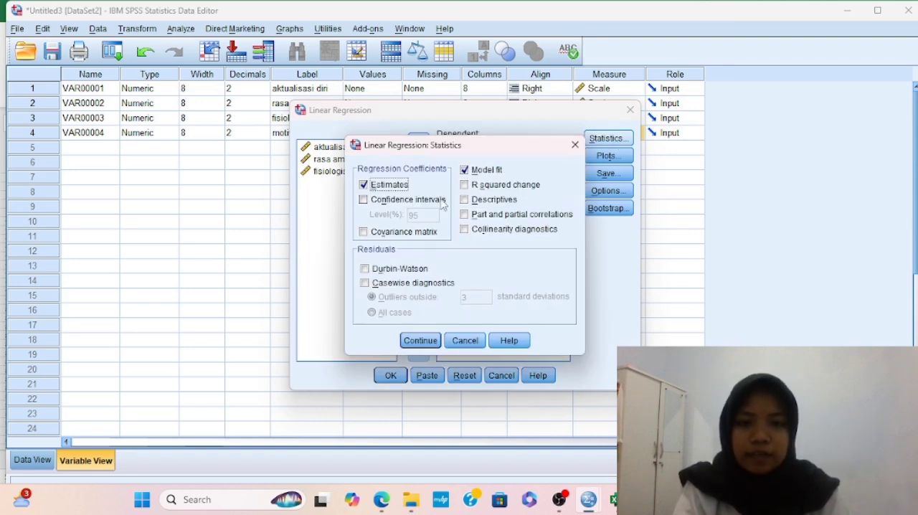
left_click(466, 201)
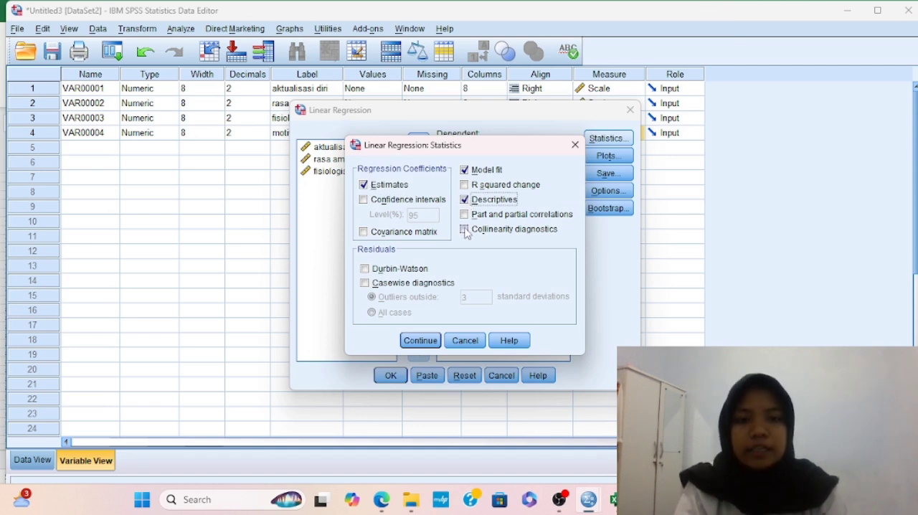
left_click(465, 230)
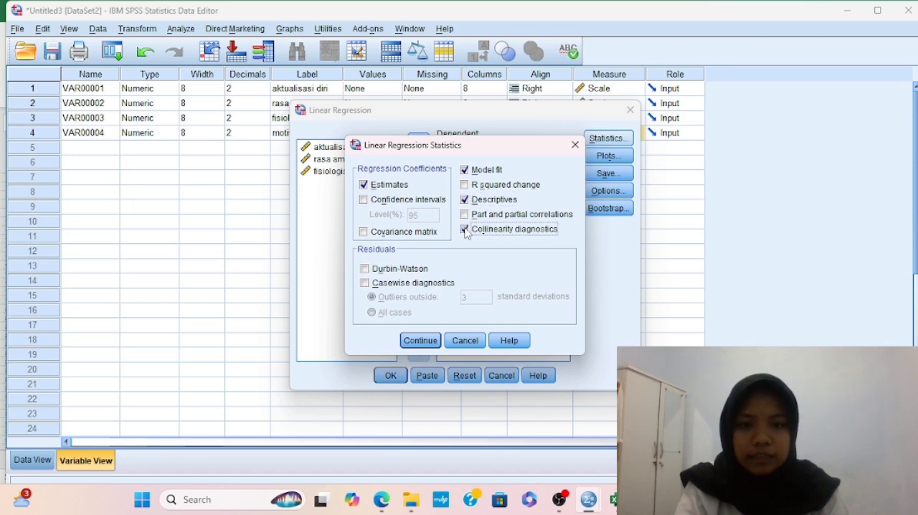
left_click(364, 269)
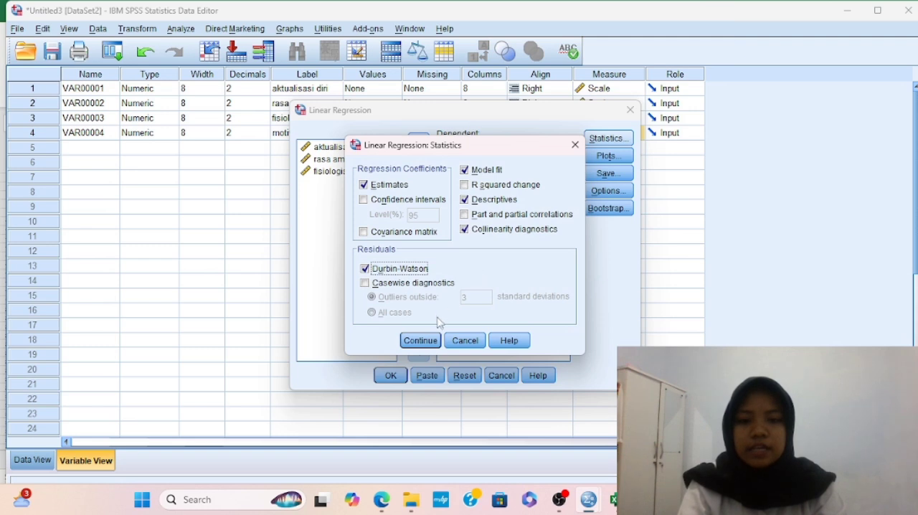
left_click(421, 341)
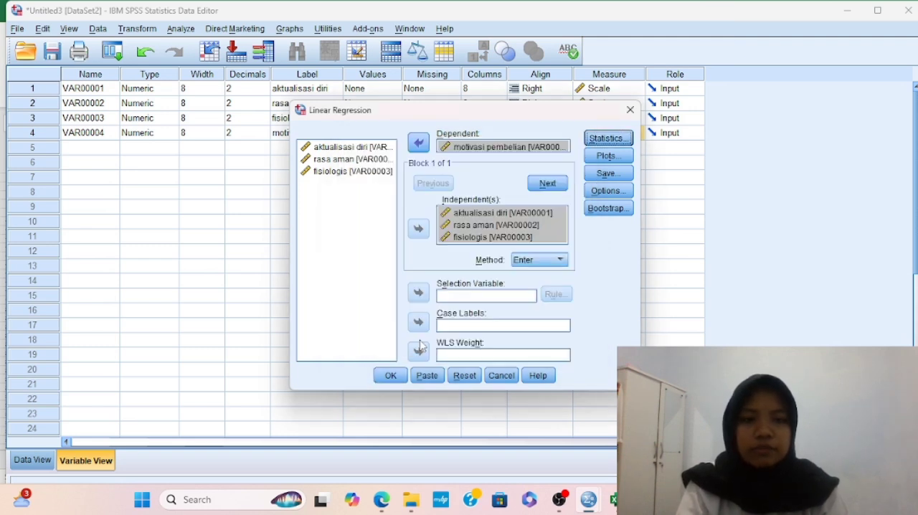
Set up the regression plots with *SRESID as Y against *ZPRED as X, plus a histogram and normal probability plot
left_click(606, 156)
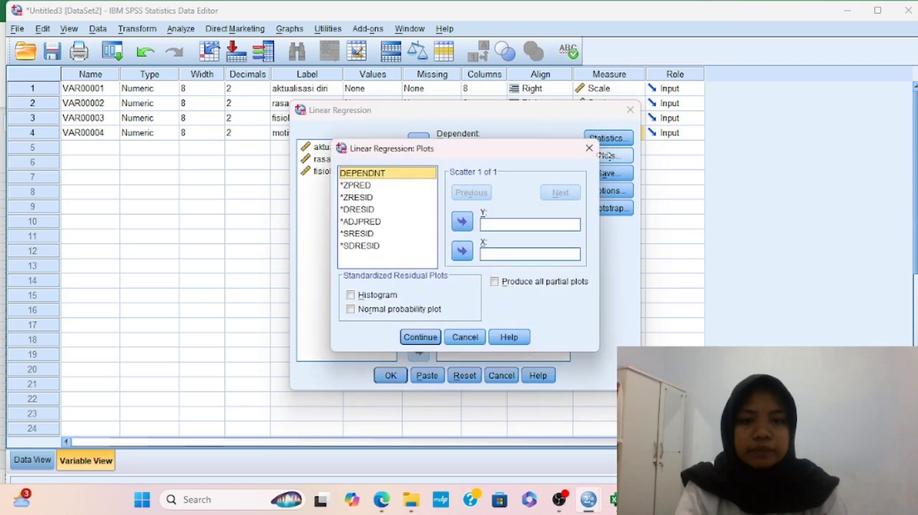
left_click(371, 186)
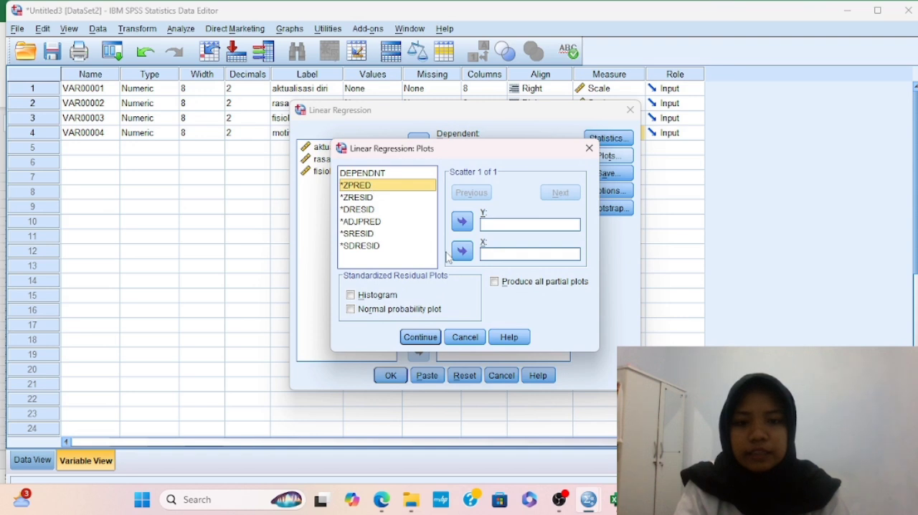
left_click(461, 251)
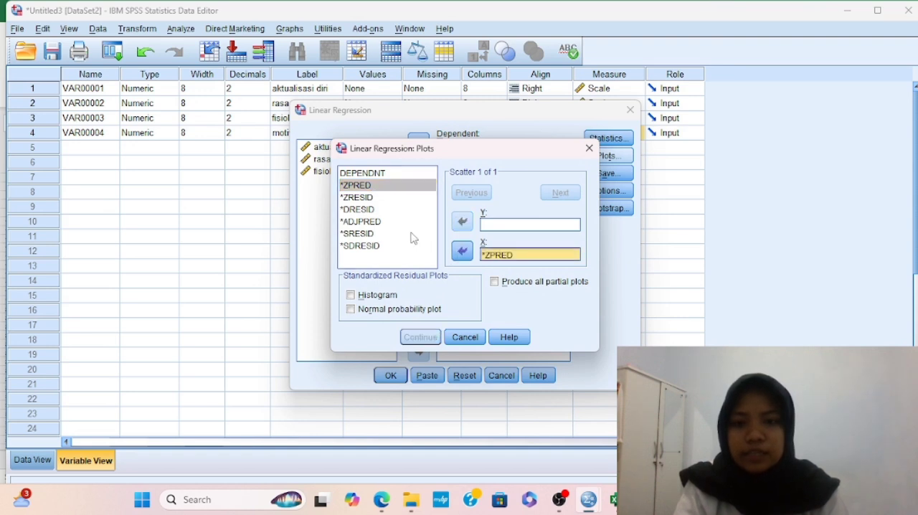
left_click(366, 234)
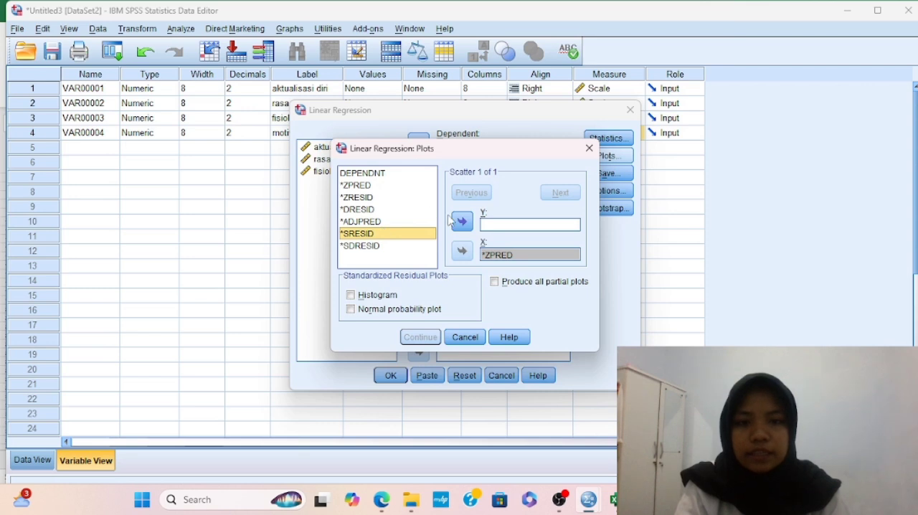
left_click(463, 223)
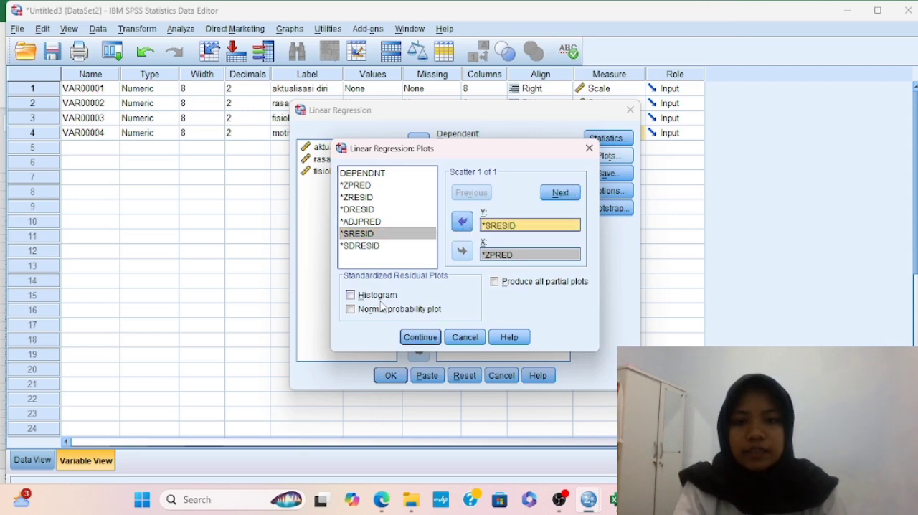
left_click(351, 295)
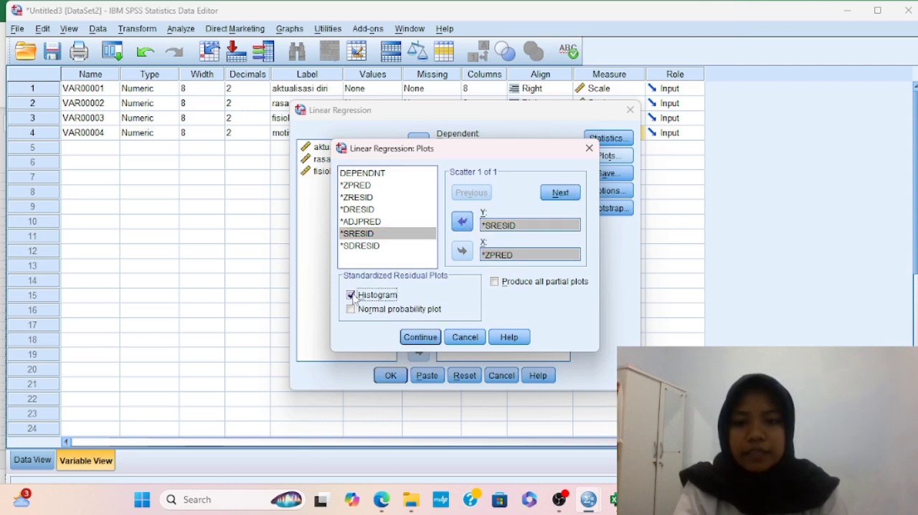
left_click(350, 310)
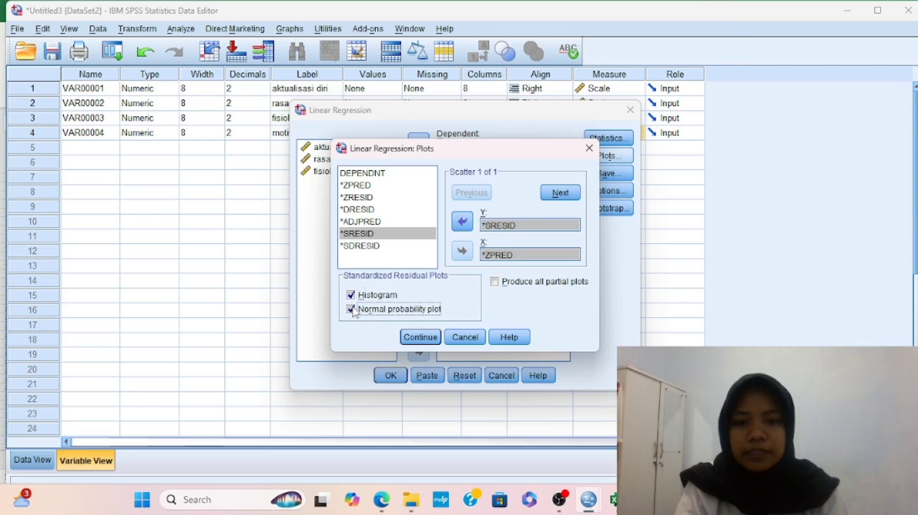
left_click(421, 338)
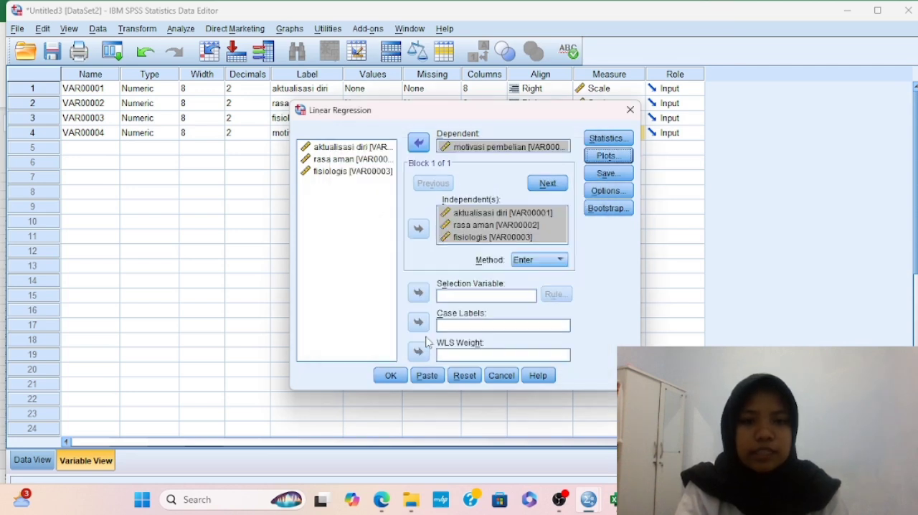
Save the unstandardized residuals as a new variable, keep the default regression options, and run the regression
left_click(621, 174)
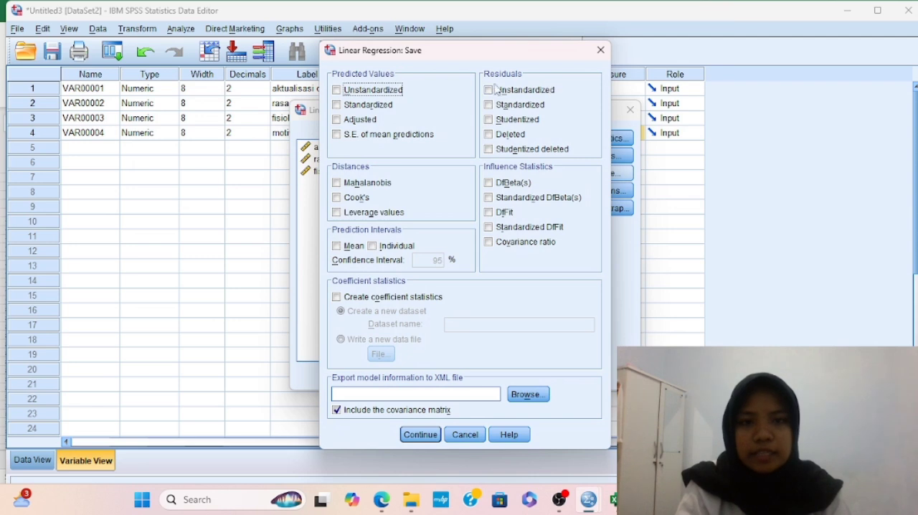
left_click(489, 90)
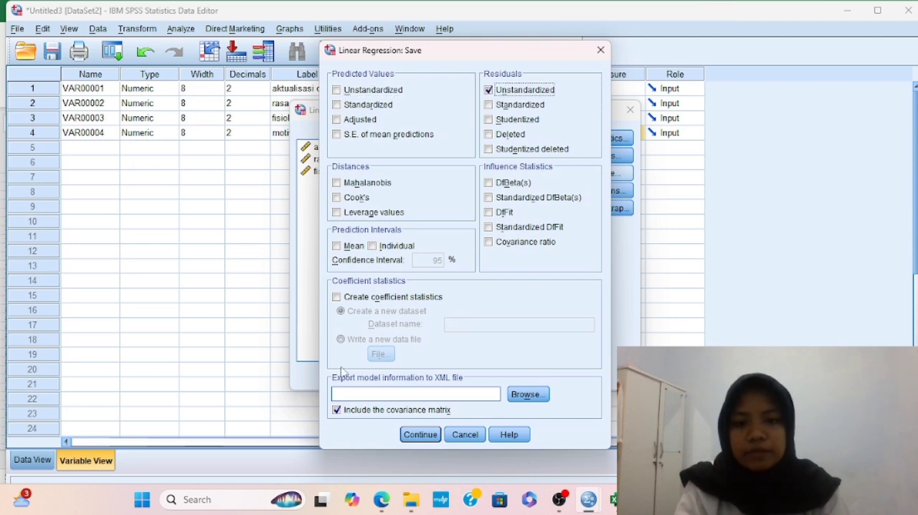
left_click(420, 435)
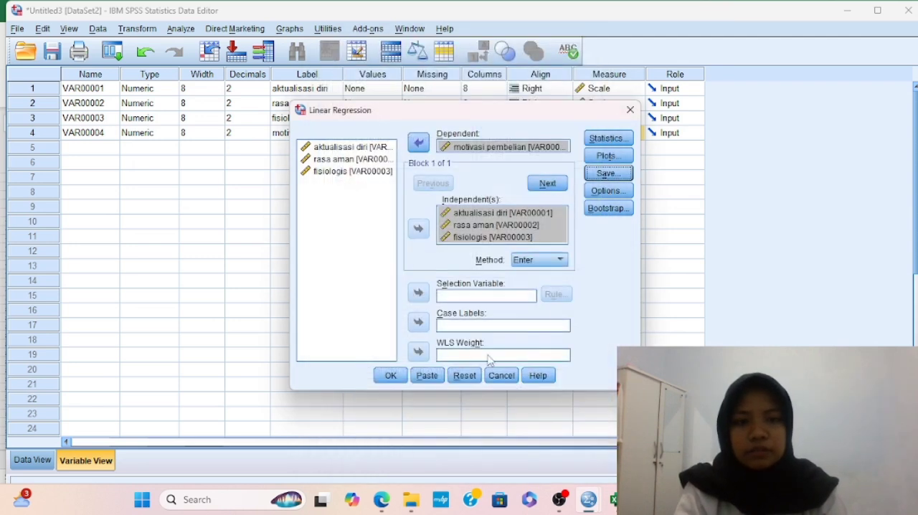
left_click(608, 191)
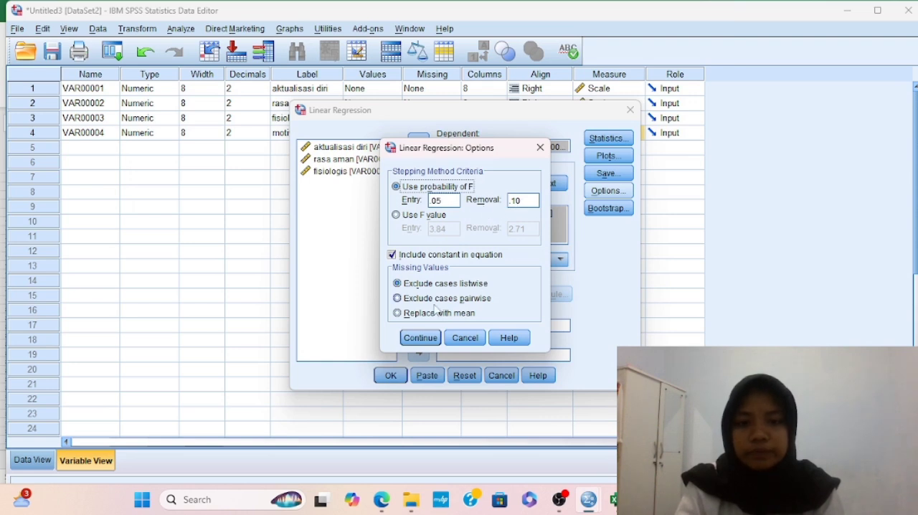
left_click(421, 338)
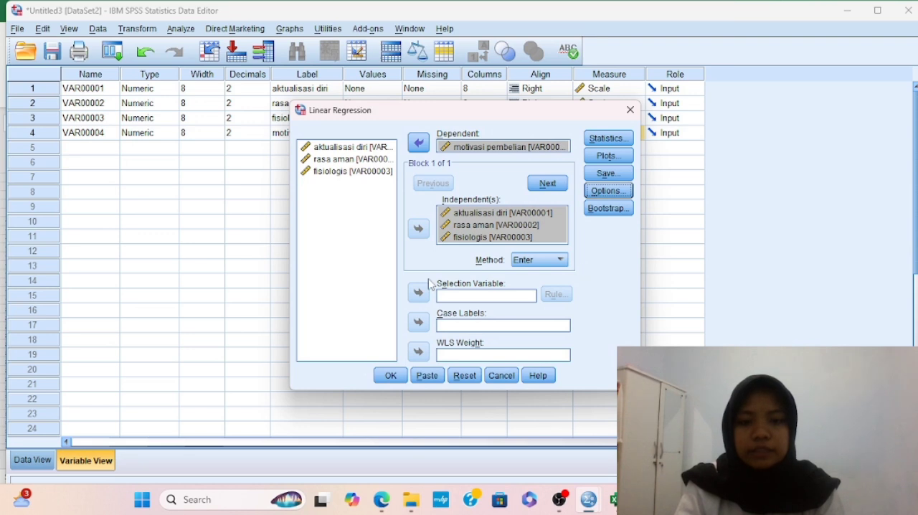
left_click(390, 378)
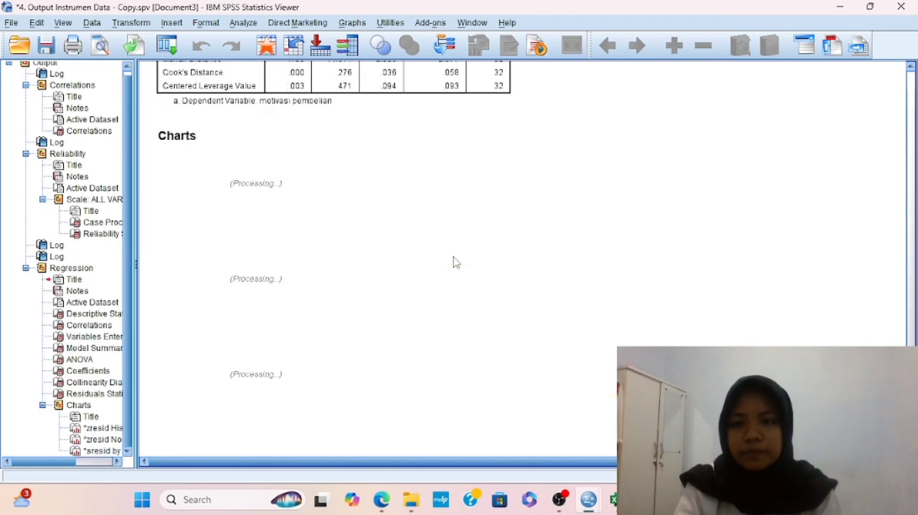
Examine the regression output, from the descriptive statistics and correlations to the histogram and normal P-P plot
scroll(453, 263, "up", 15)
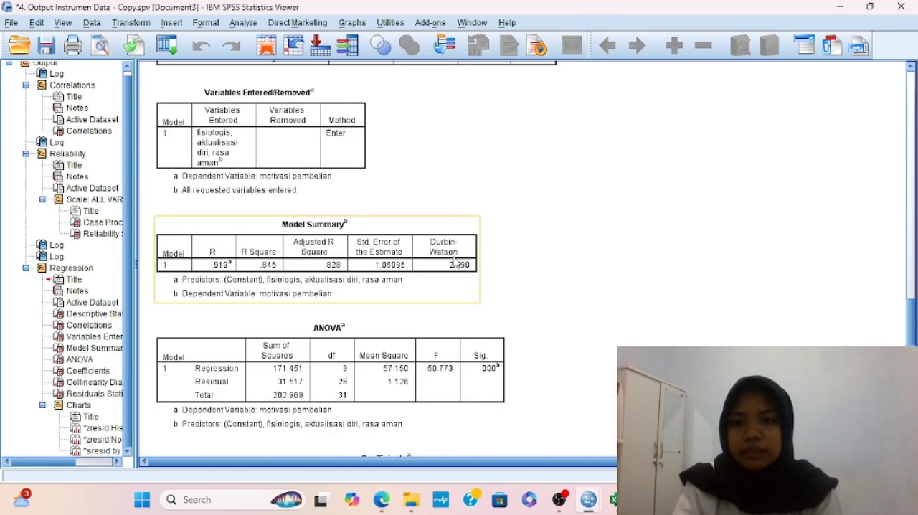
scroll(453, 262, "up", 5)
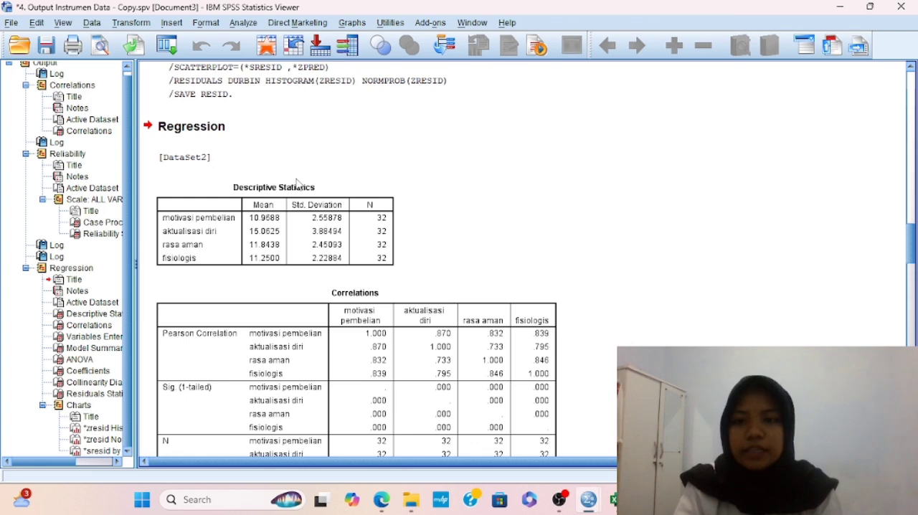
scroll(340, 280, "down", 2)
scroll(340, 280, "down", 2)
scroll(340, 280, "up", 4)
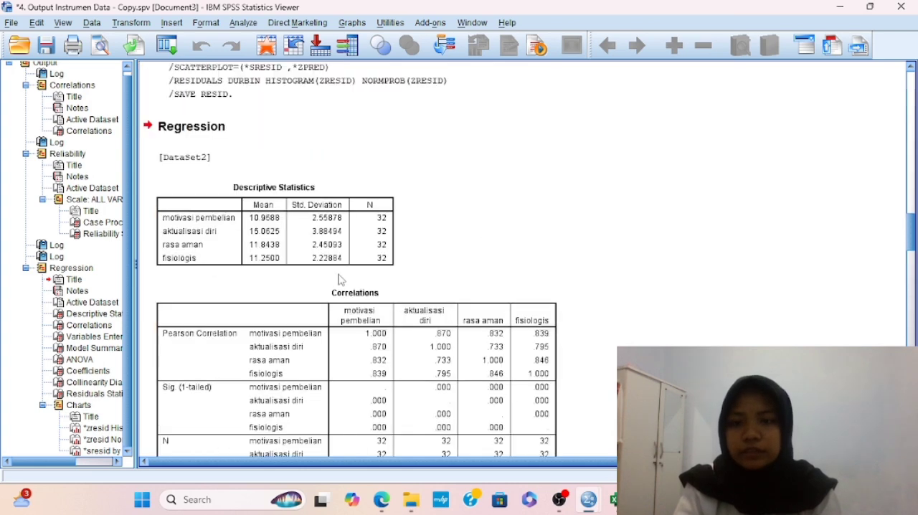
scroll(340, 279, "down", 20)
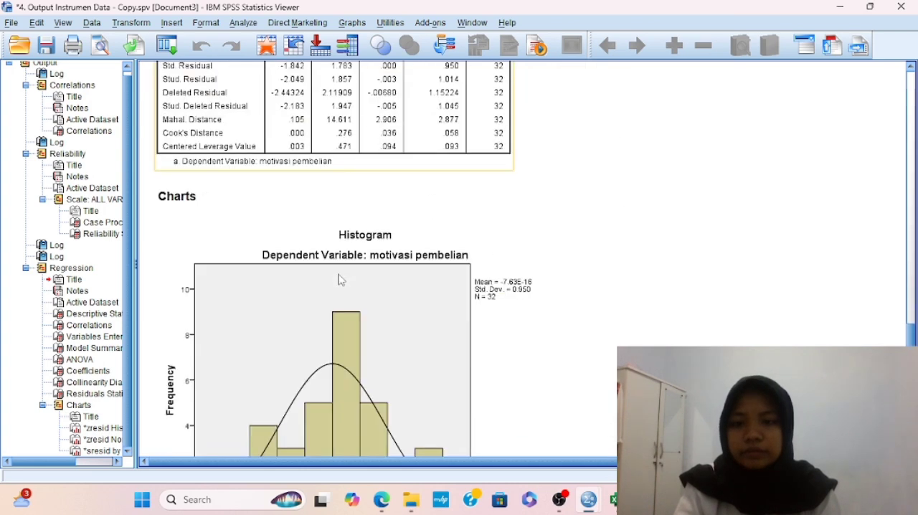
scroll(340, 280, "down", 10)
scroll(340, 280, "up", 9)
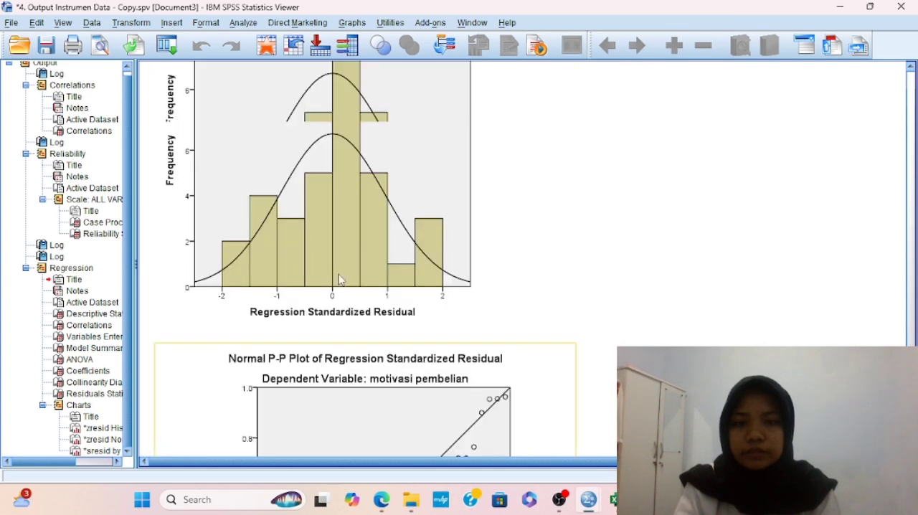
scroll(340, 280, "up", 20)
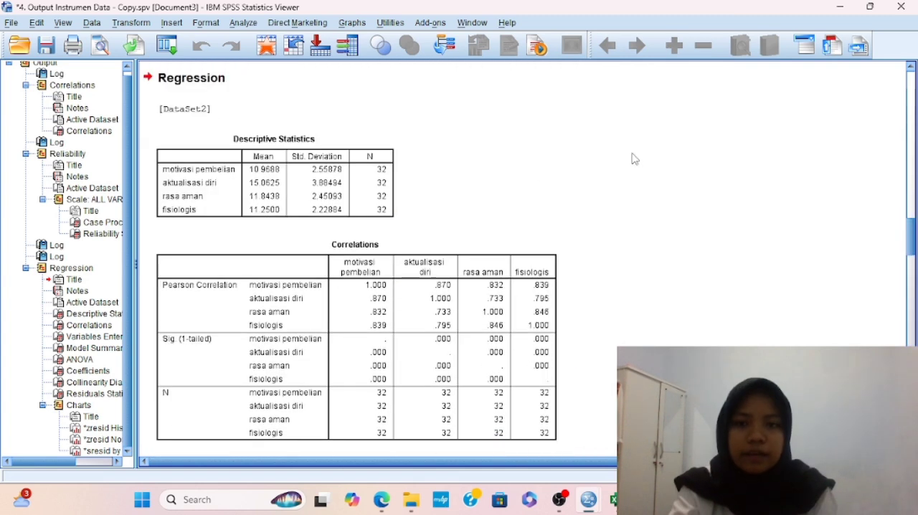
Return to the Untitled3 data set and run a legacy 1-Sample K-S test on the Unstandardized Residual with a Normal distribution
mouse_move(591, 510)
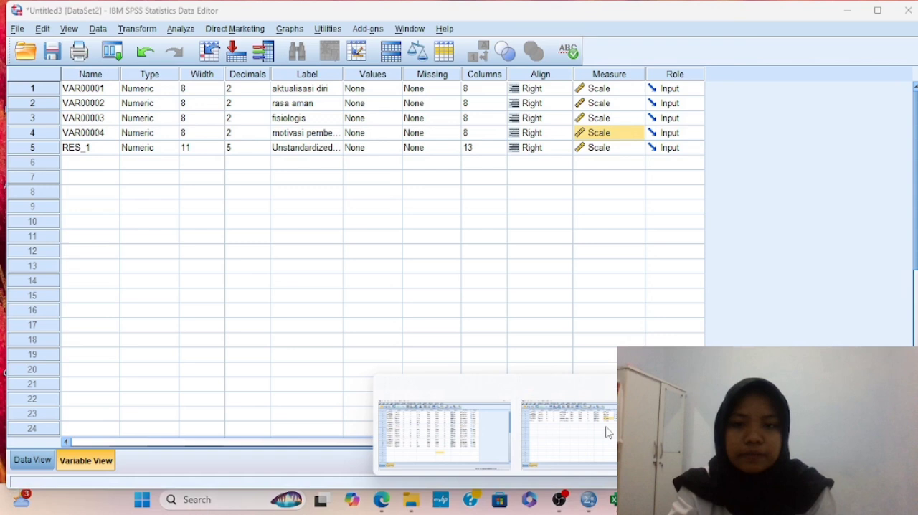
left_click(607, 432)
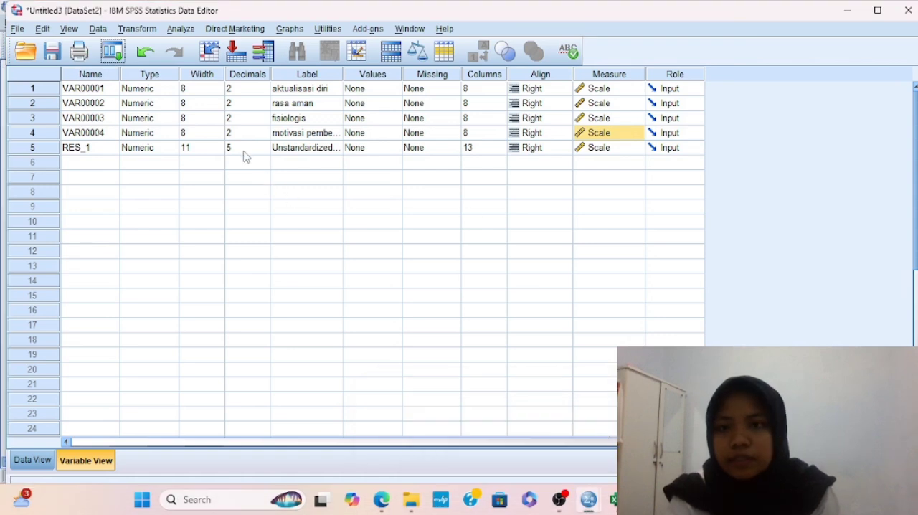
left_click(181, 29)
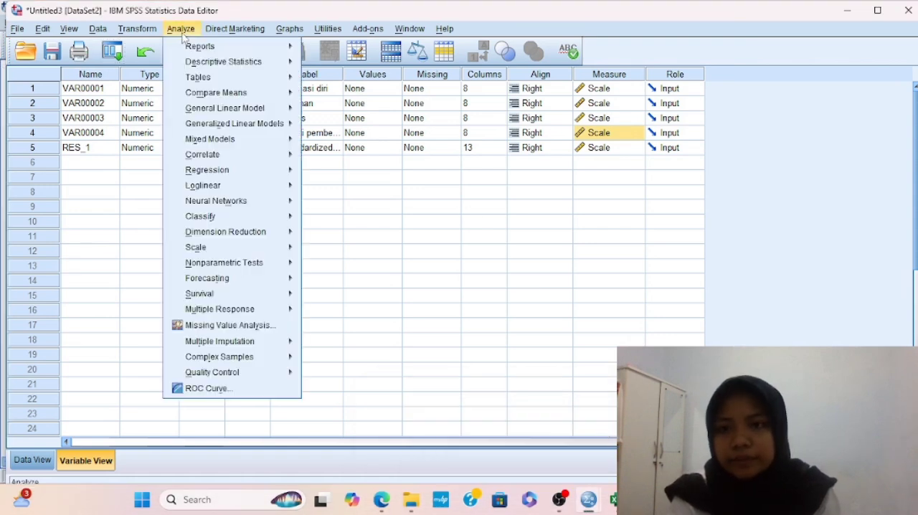
mouse_move(226, 99)
mouse_move(236, 188)
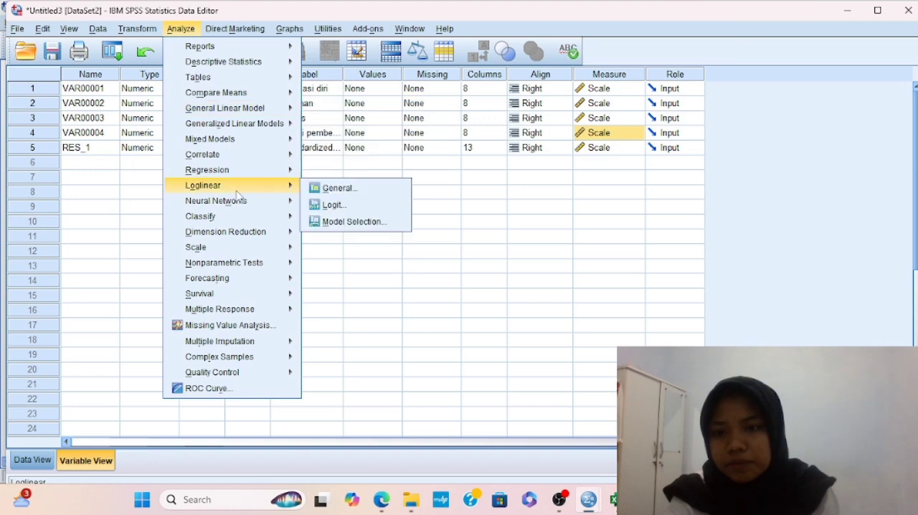
mouse_move(243, 265)
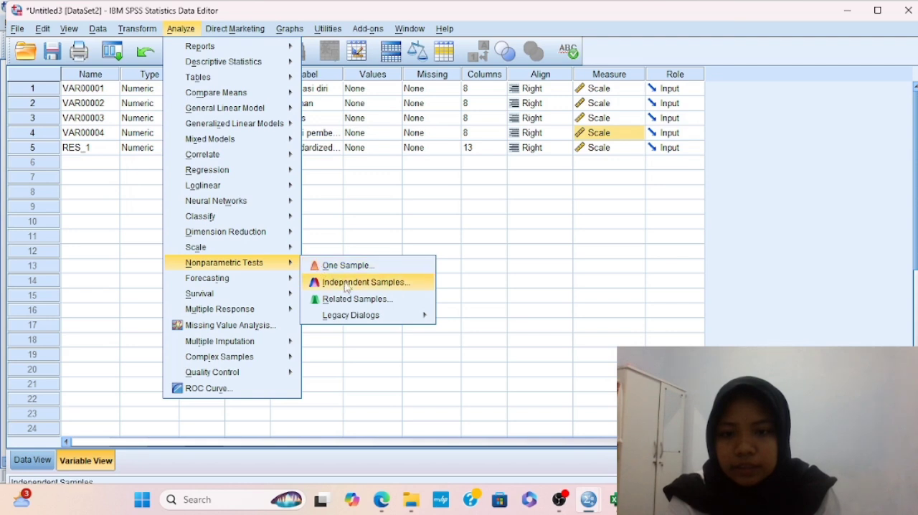
mouse_move(364, 321)
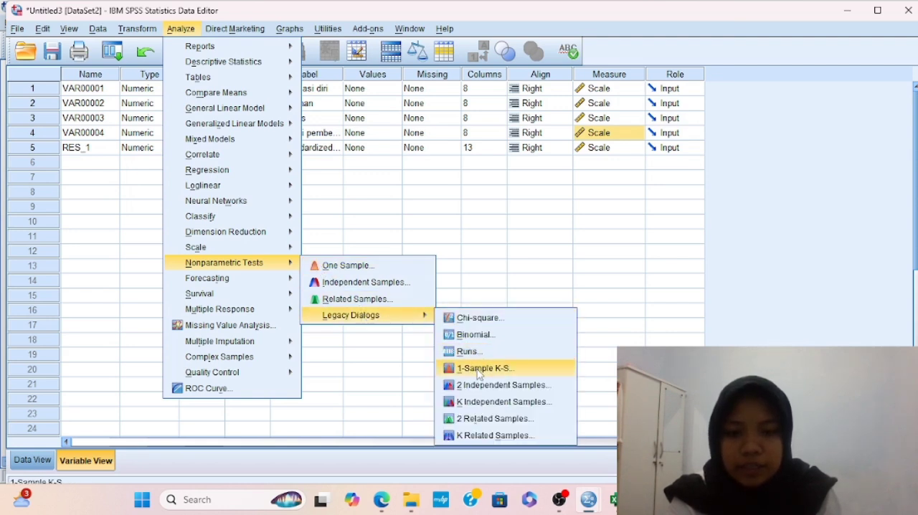
left_click(478, 368)
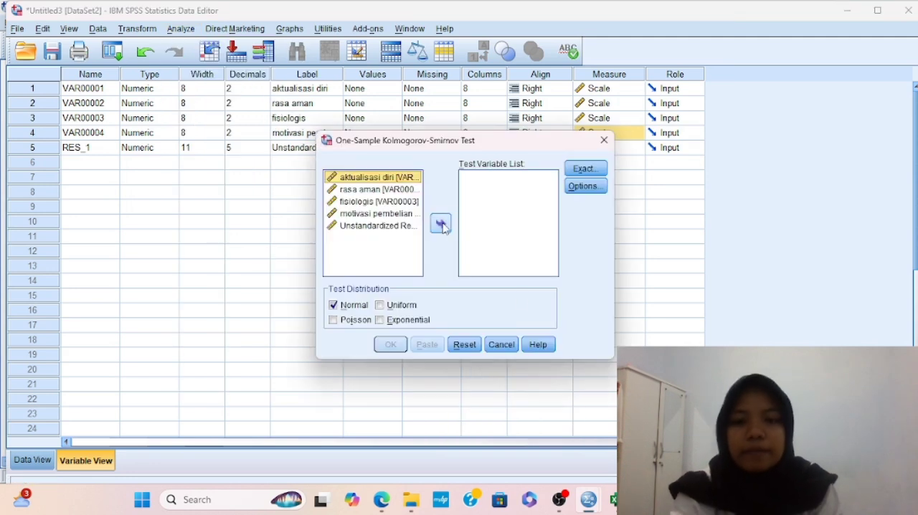
left_click(360, 228)
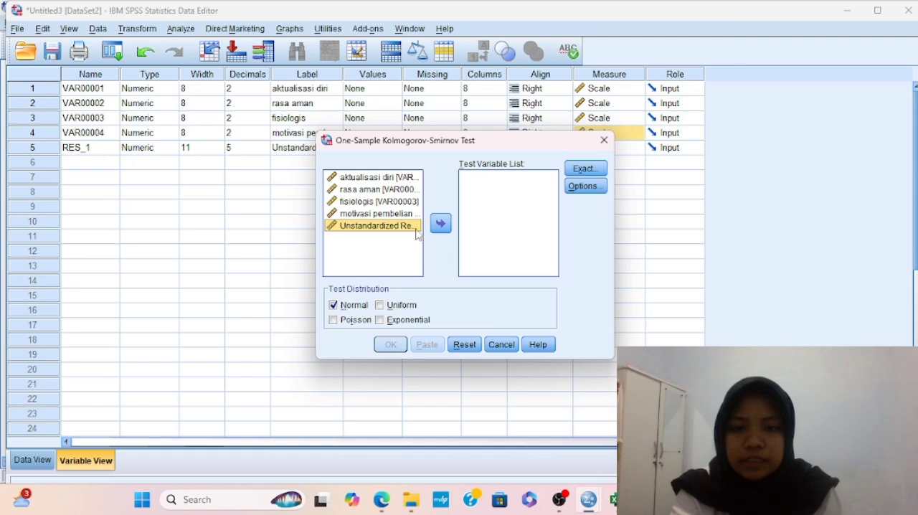
left_click(440, 225)
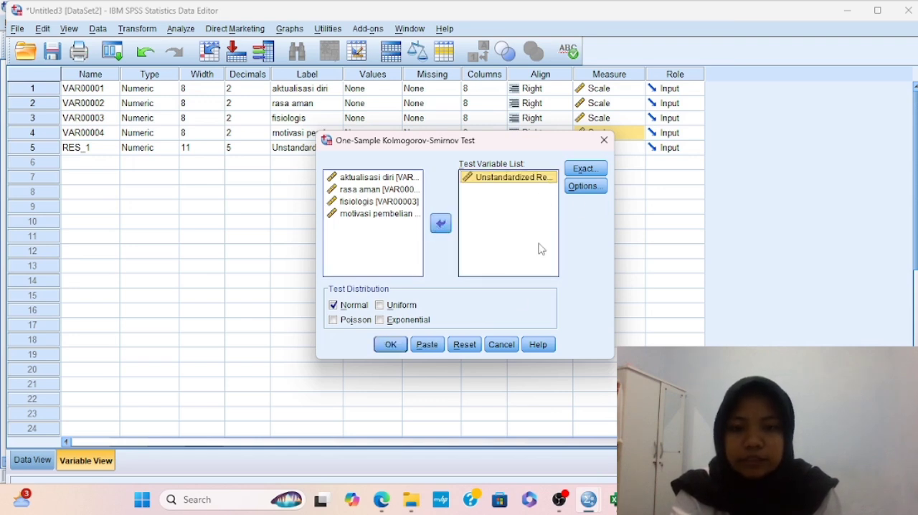
left_click(388, 345)
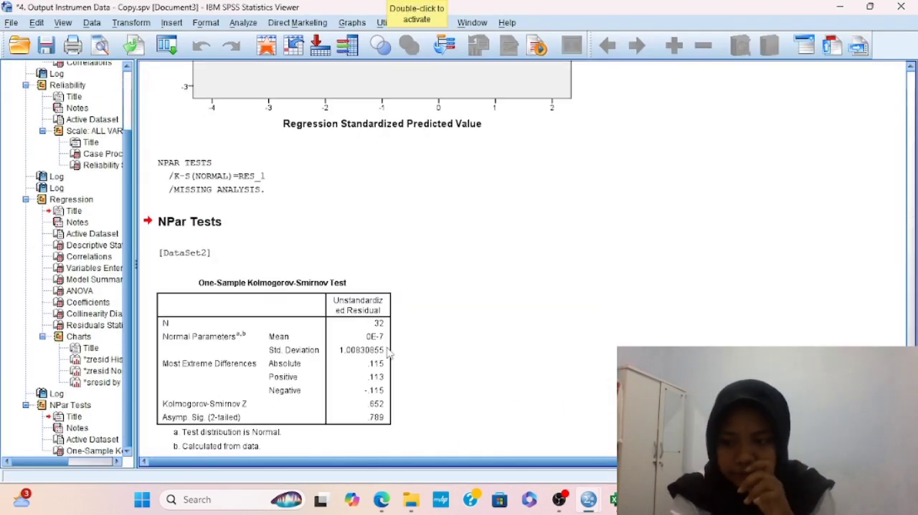
Return to the Untitled3 data set and compute a new variable AbsRes with the numeric expression Abs(RES_1)
scroll(531, 312, "down", 1)
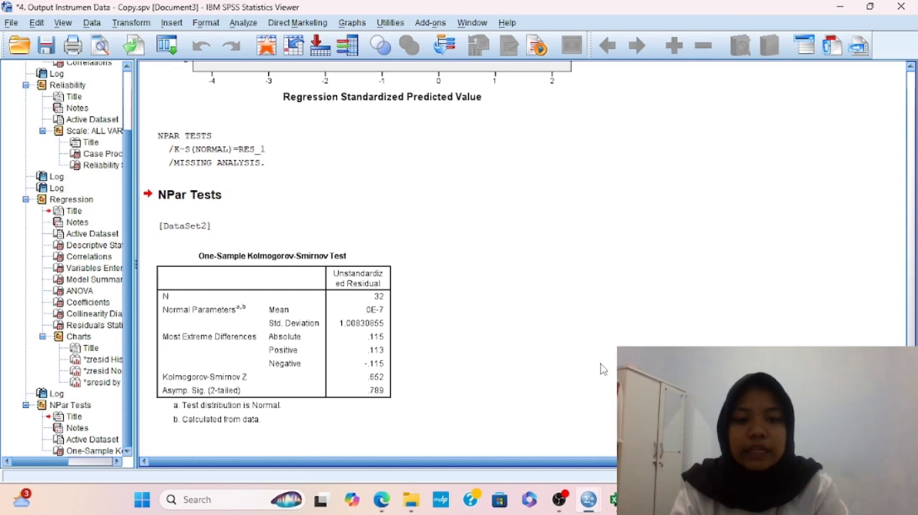
mouse_move(592, 508)
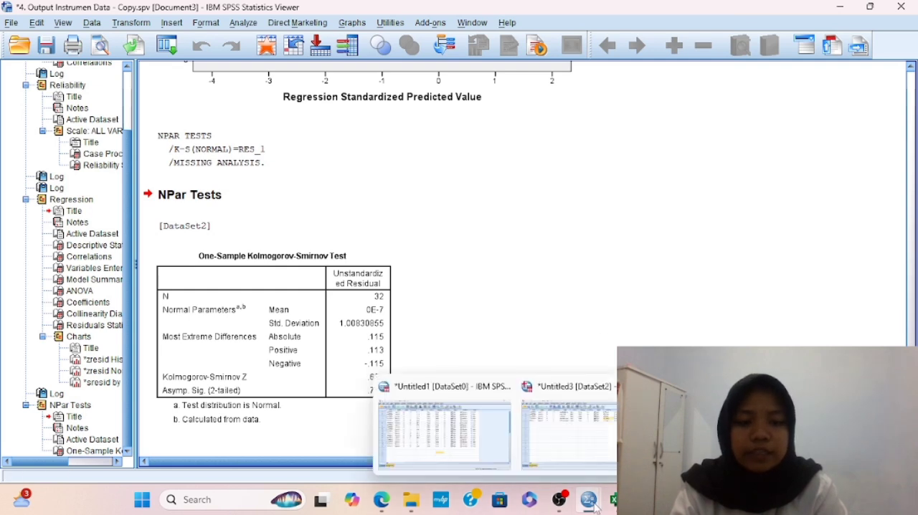
left_click(578, 435)
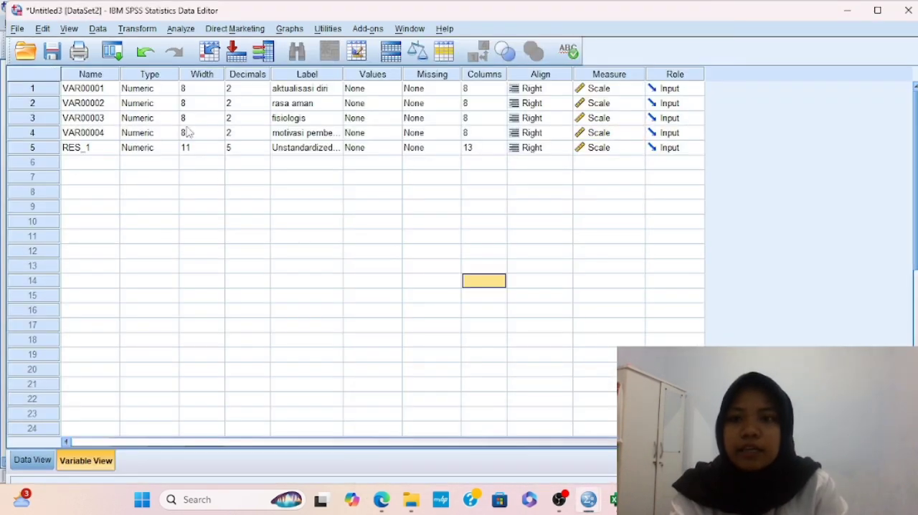
left_click(134, 34)
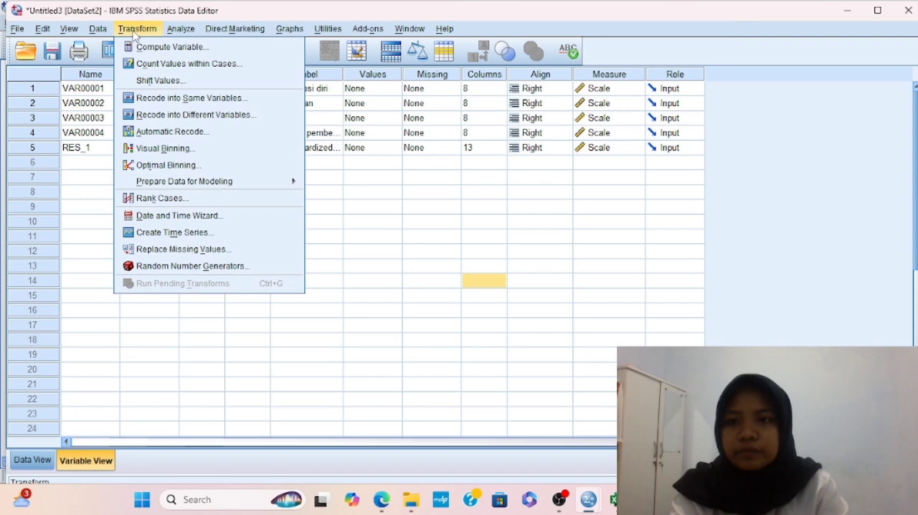
left_click(157, 50)
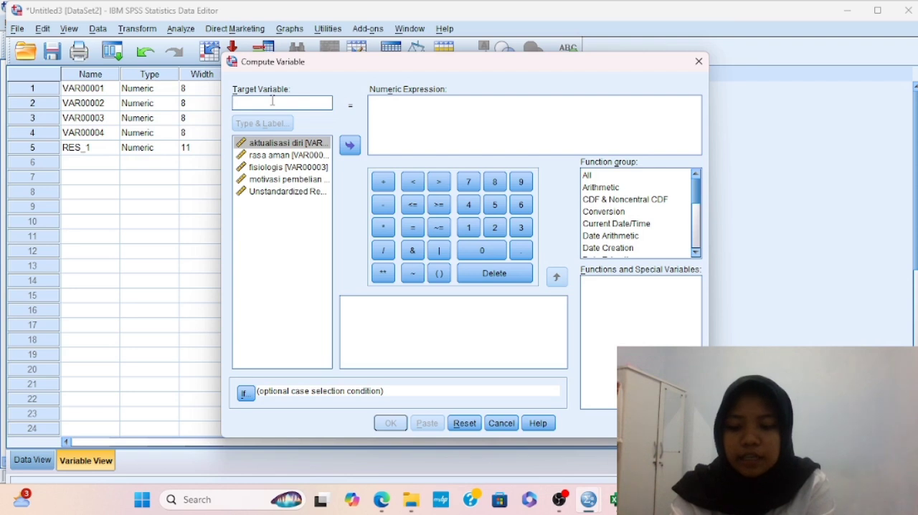
type("AbsRes")
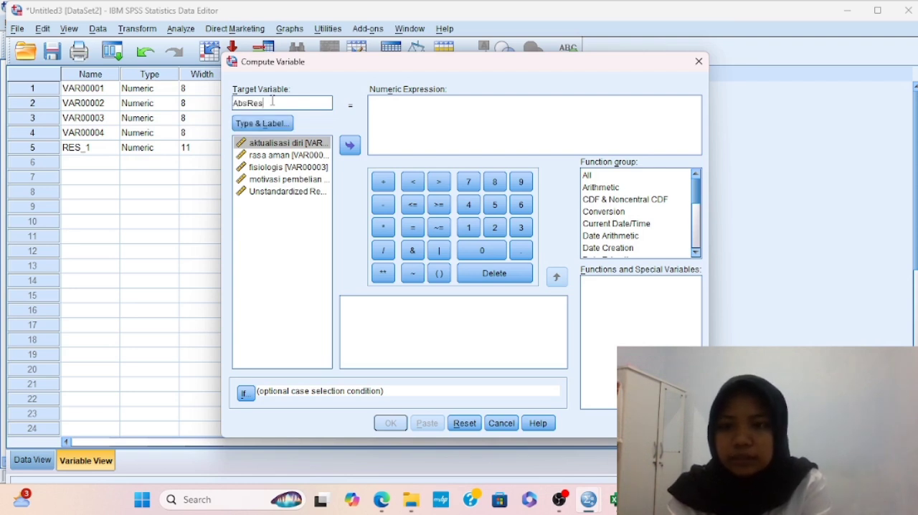
left_click(406, 106)
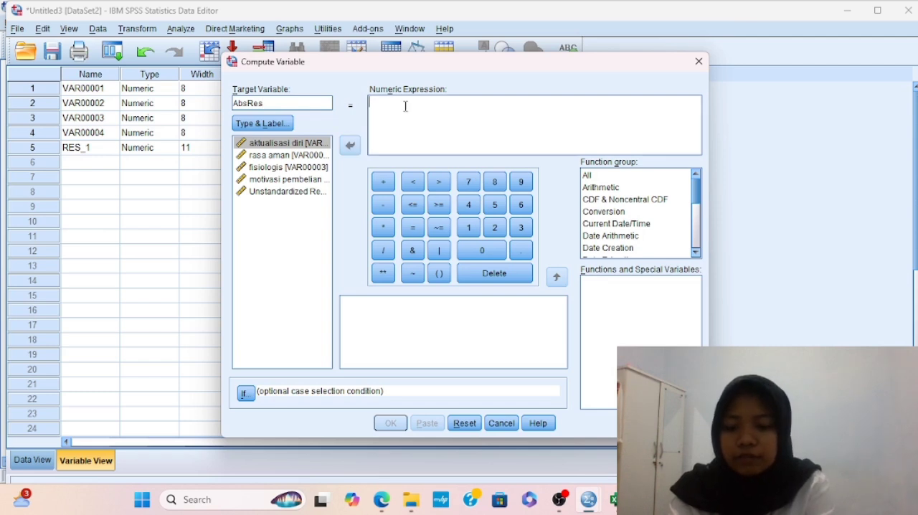
type("Abs(RE")
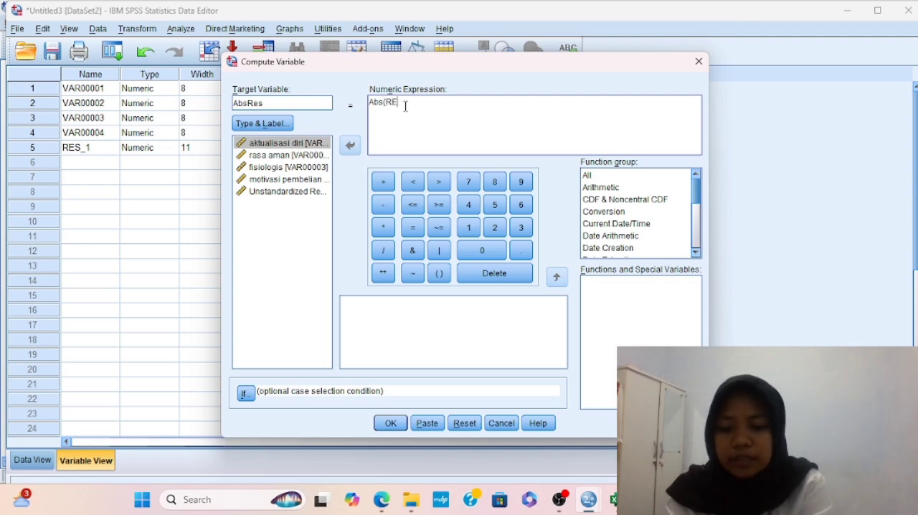
type("S_")
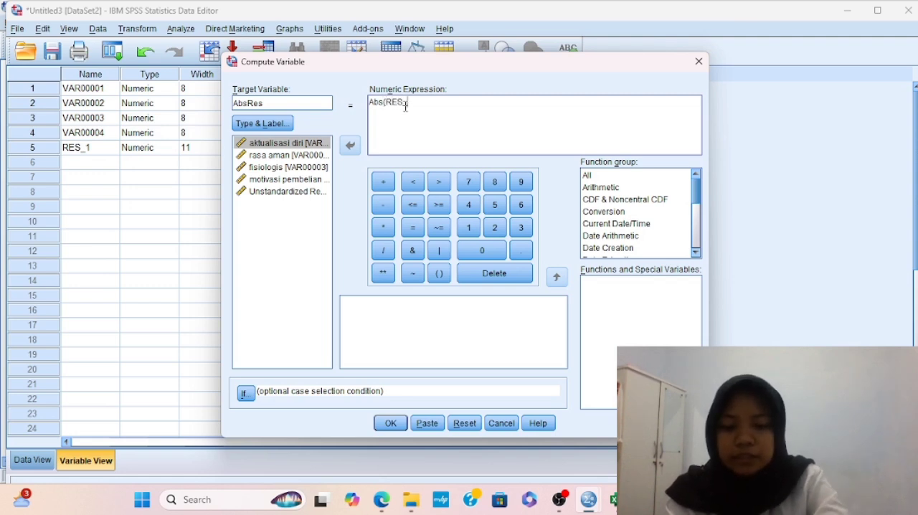
type("1)")
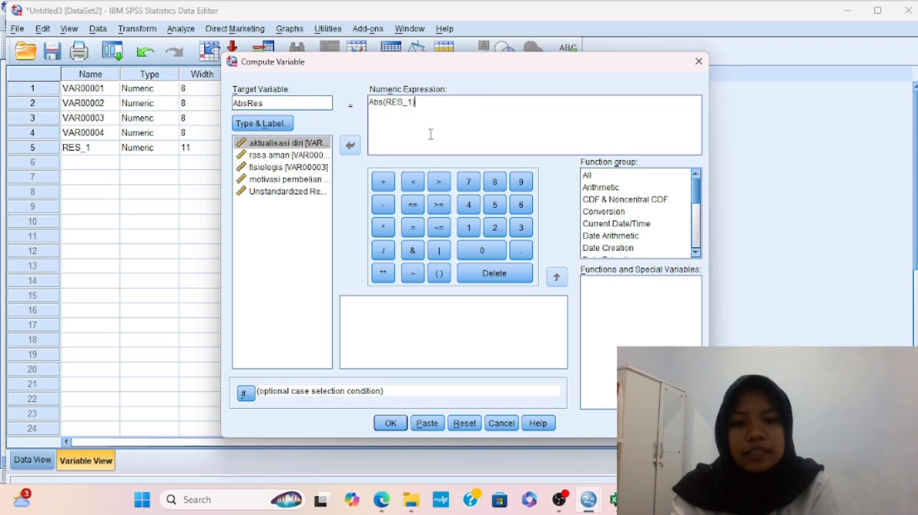
left_click(390, 424)
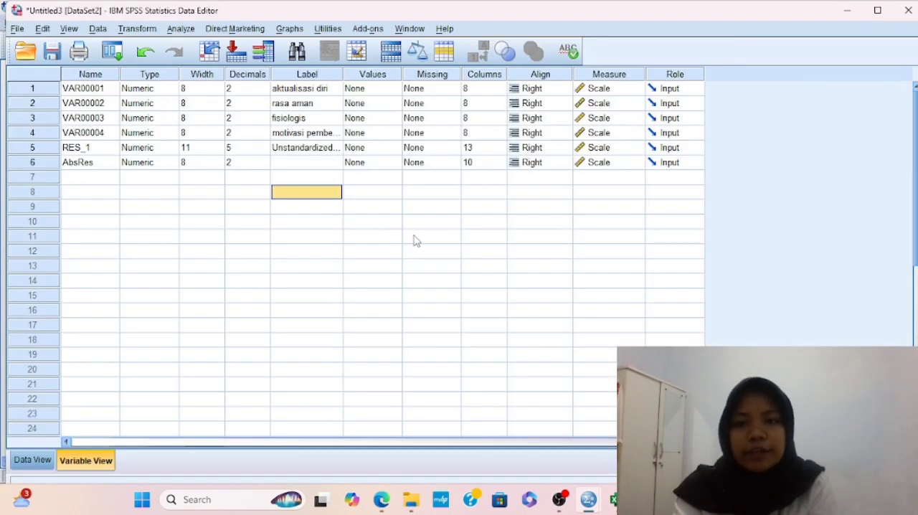
Reopen the linear regression setup and replace motivasi pembelian with AbsRes as the dependent variable
left_click(175, 30)
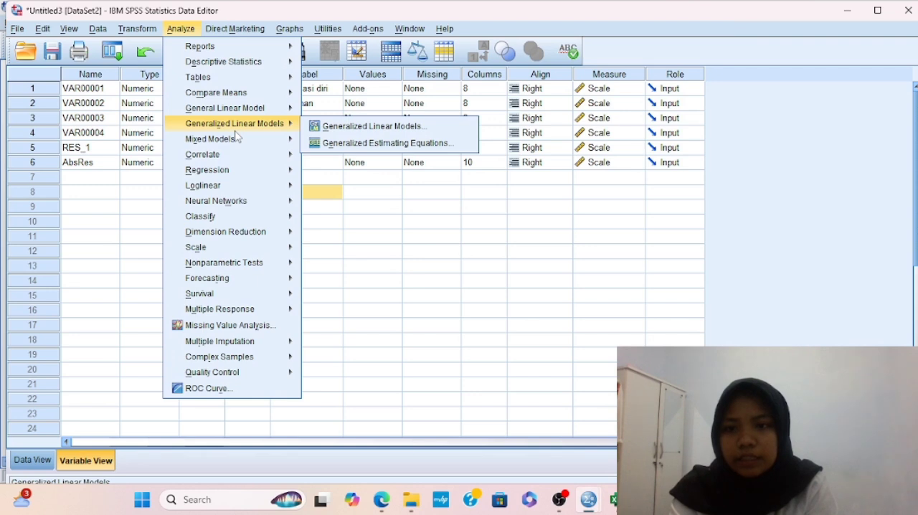
mouse_move(249, 172)
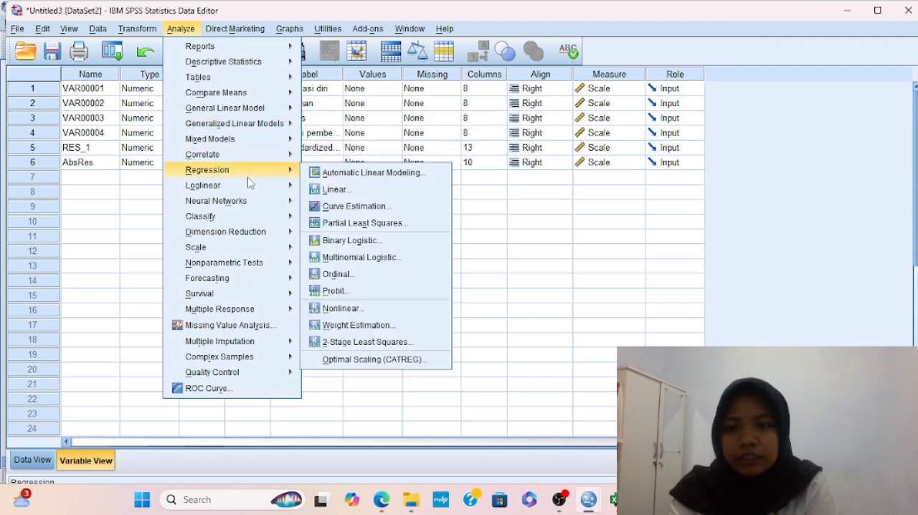
left_click(331, 189)
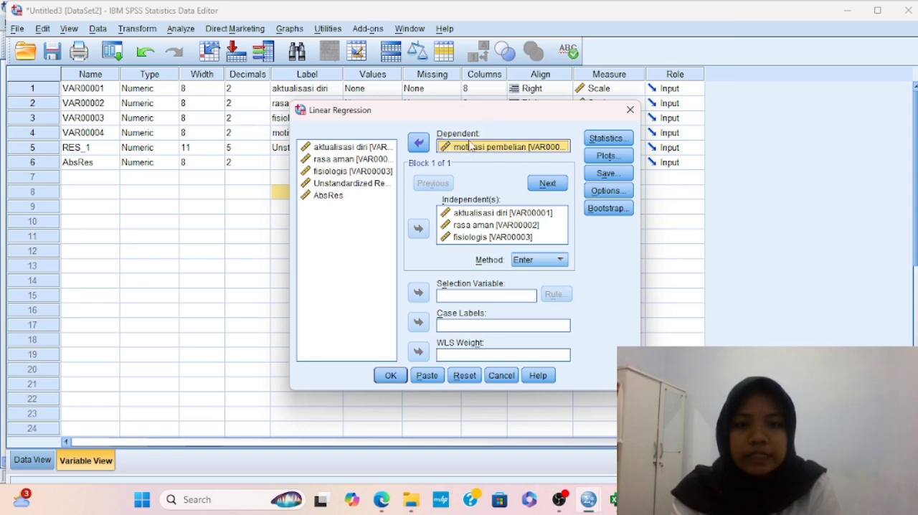
left_click(418, 142)
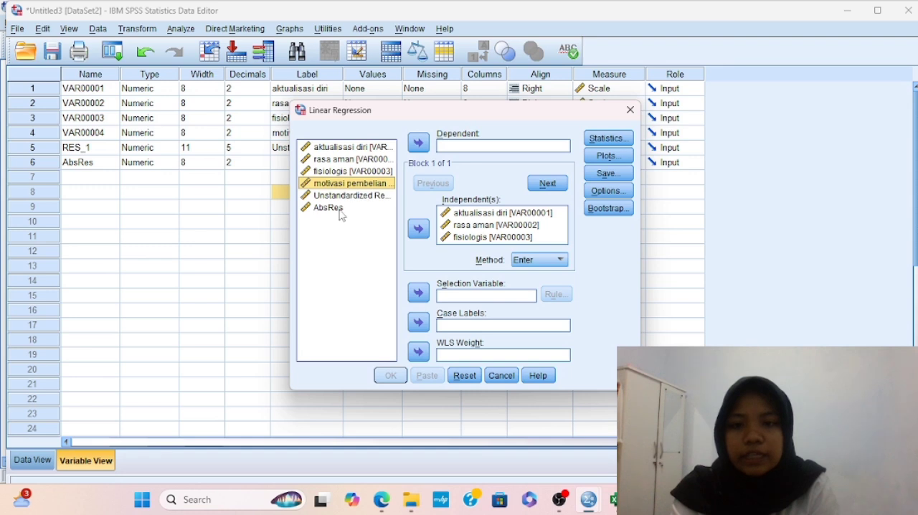
left_click(342, 213)
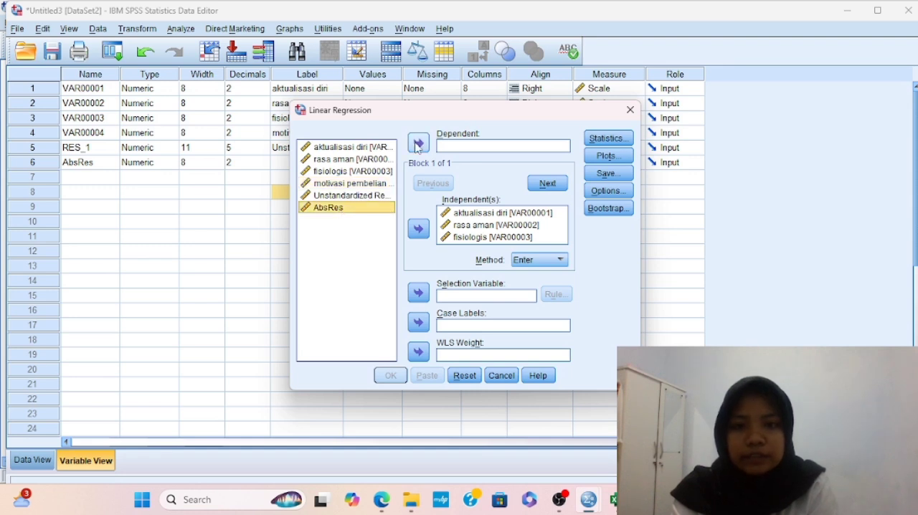
left_click(418, 143)
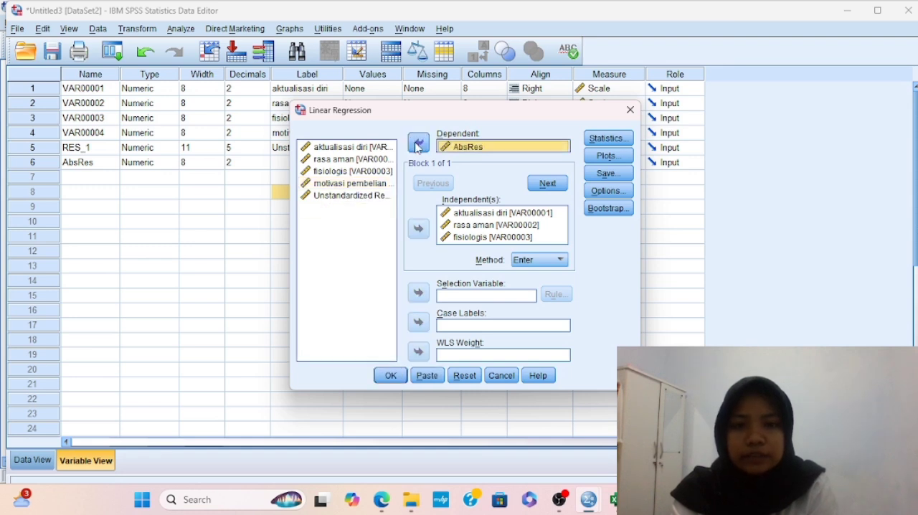
Turn off saving the unstandardized residuals and run the regression on AbsRes
left_click(607, 174)
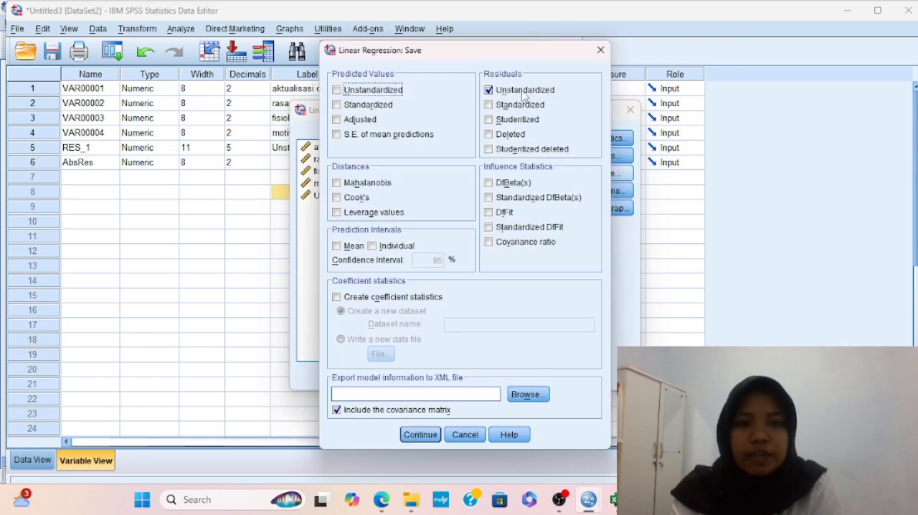
left_click(490, 90)
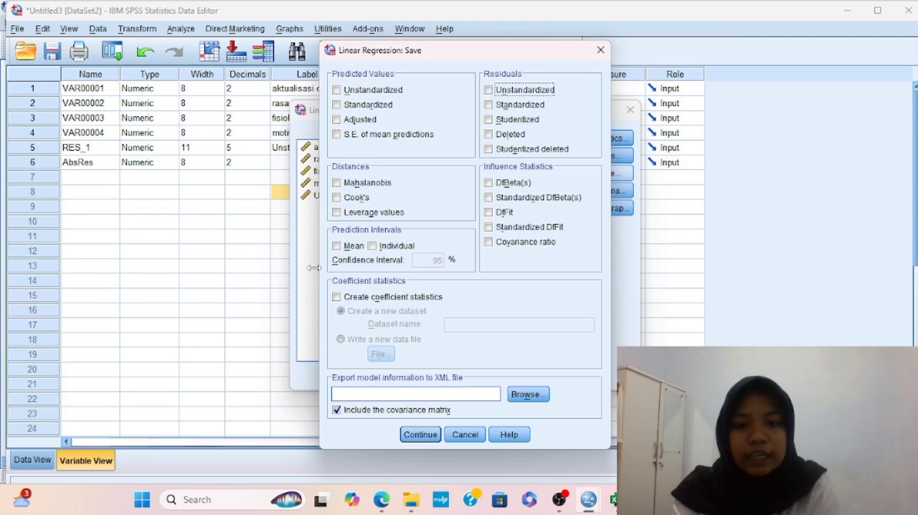
left_click(434, 436)
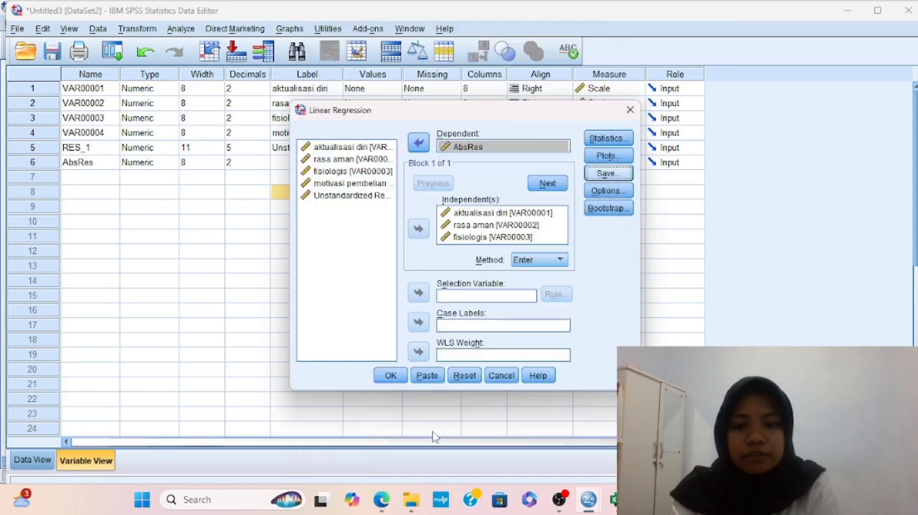
left_click(390, 378)
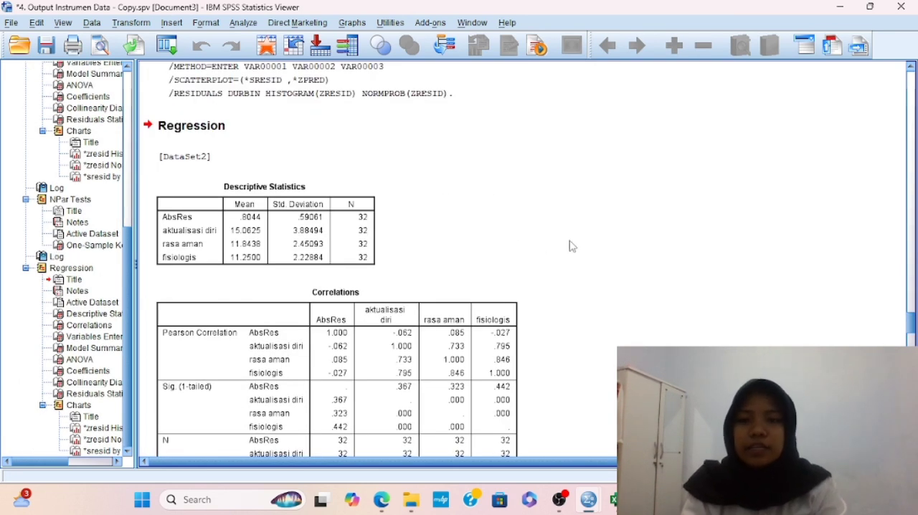
Examine the AbsRes regression tables and plots, and review the earlier correlations, reliability statistics and motivasi pembelian regression output
scroll(459, 278, "down", 10)
left_click(459, 278)
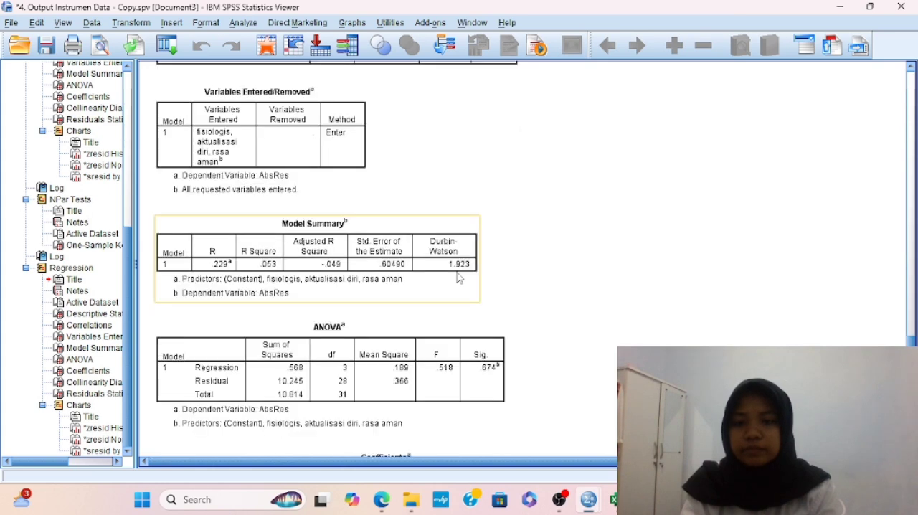
scroll(459, 278, "down", 20)
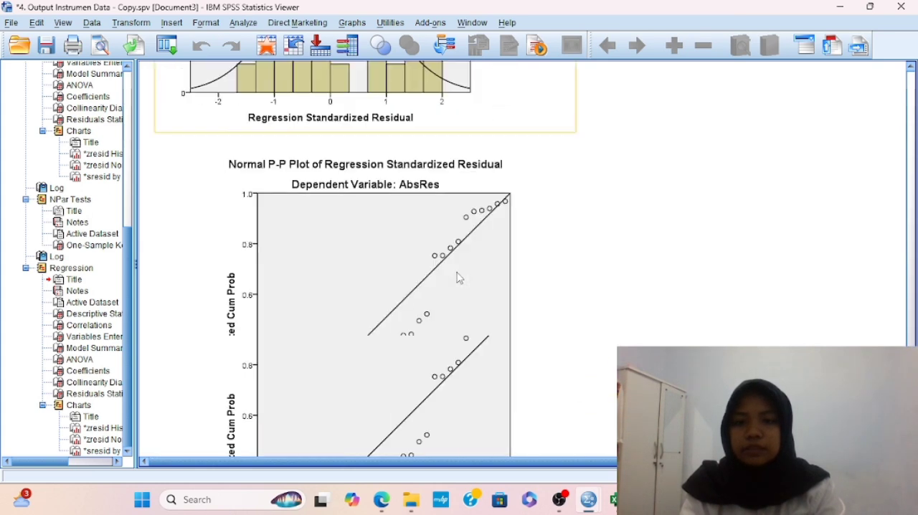
scroll(459, 278, "up", 20)
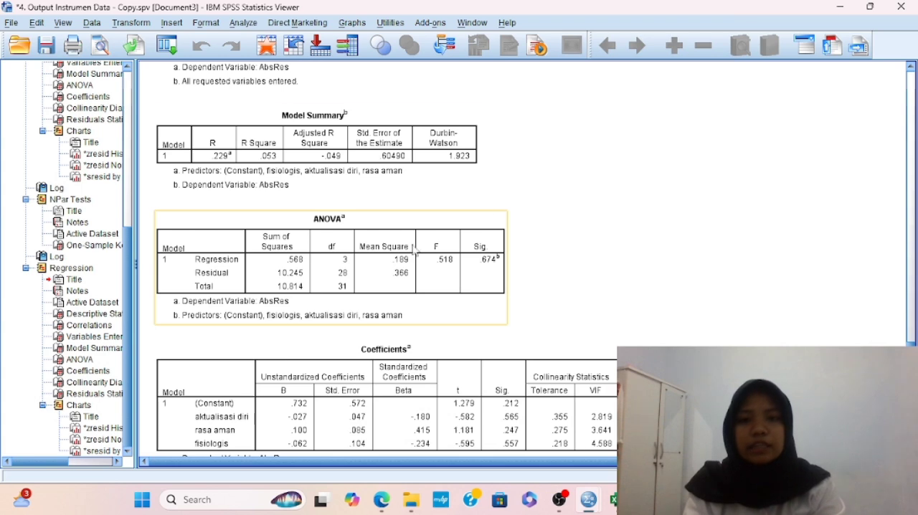
scroll(518, 251, "up", 10)
scroll(519, 251, "down", 12)
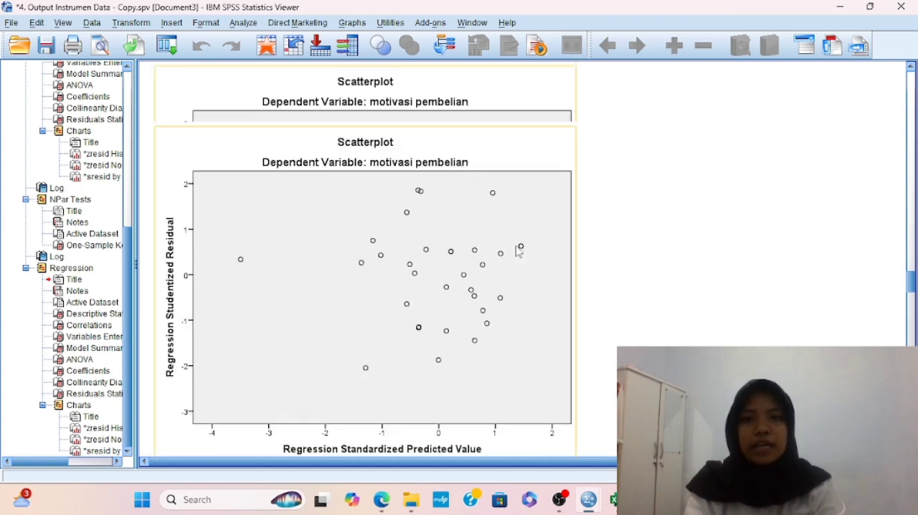
scroll(519, 251, "up", 15)
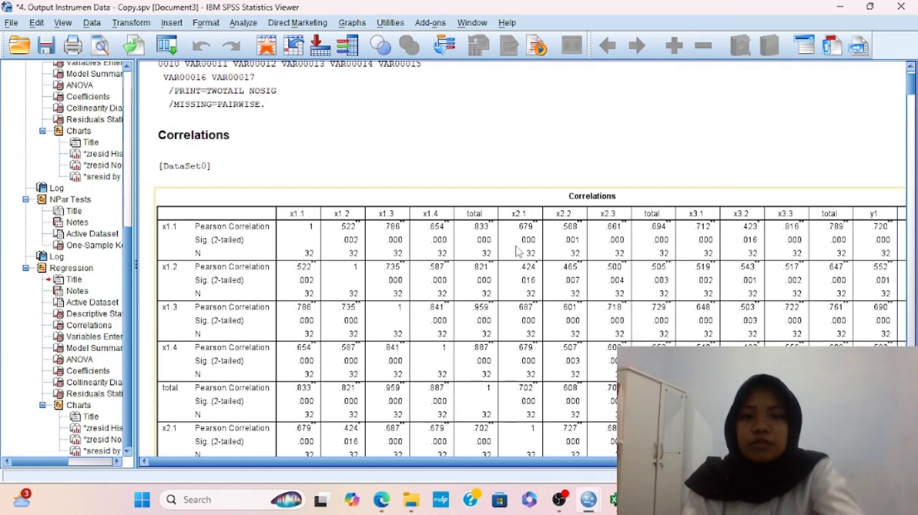
scroll(518, 251, "down", 10)
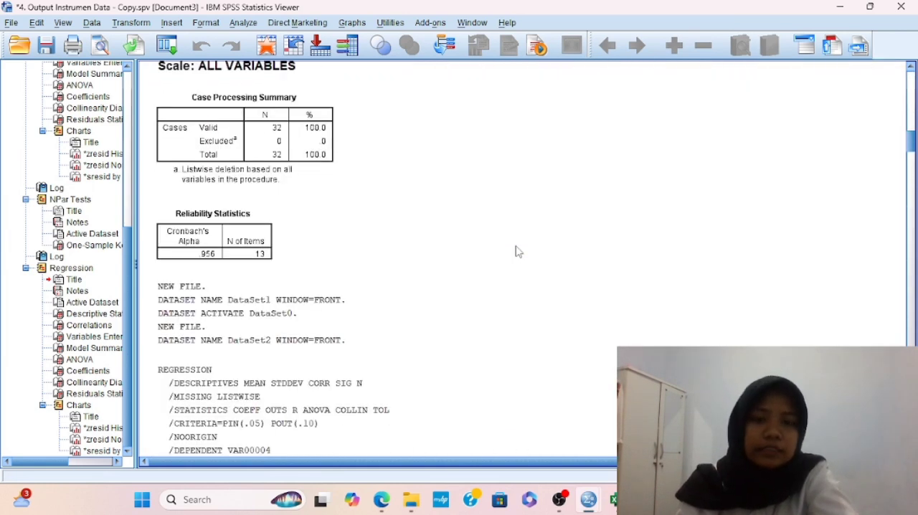
scroll(519, 251, "down", 15)
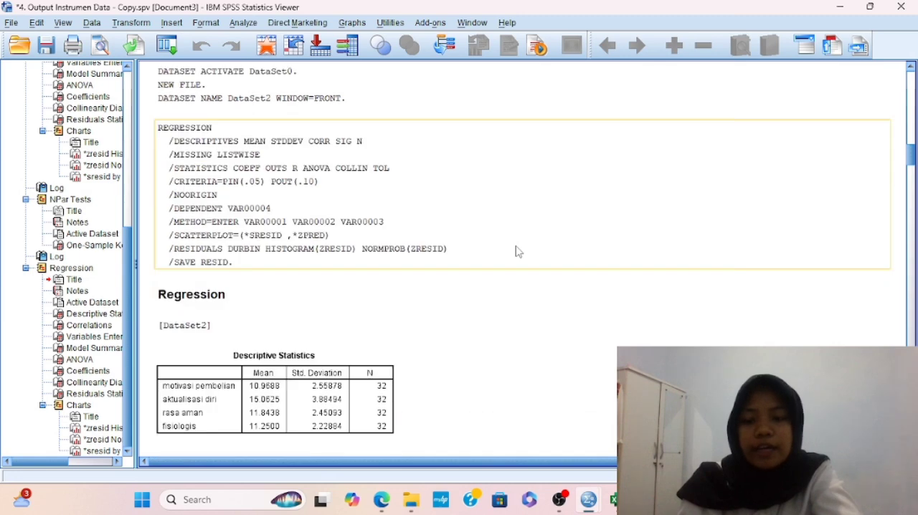
scroll(519, 251, "down", 5)
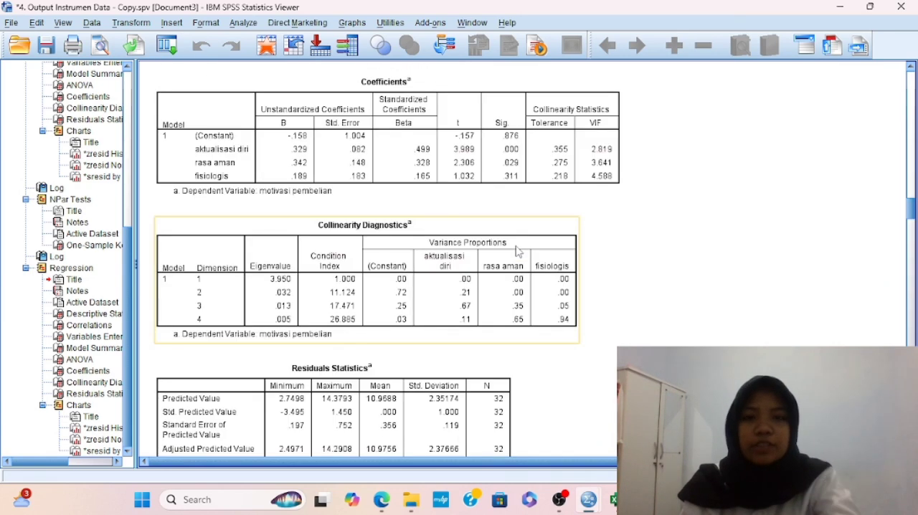